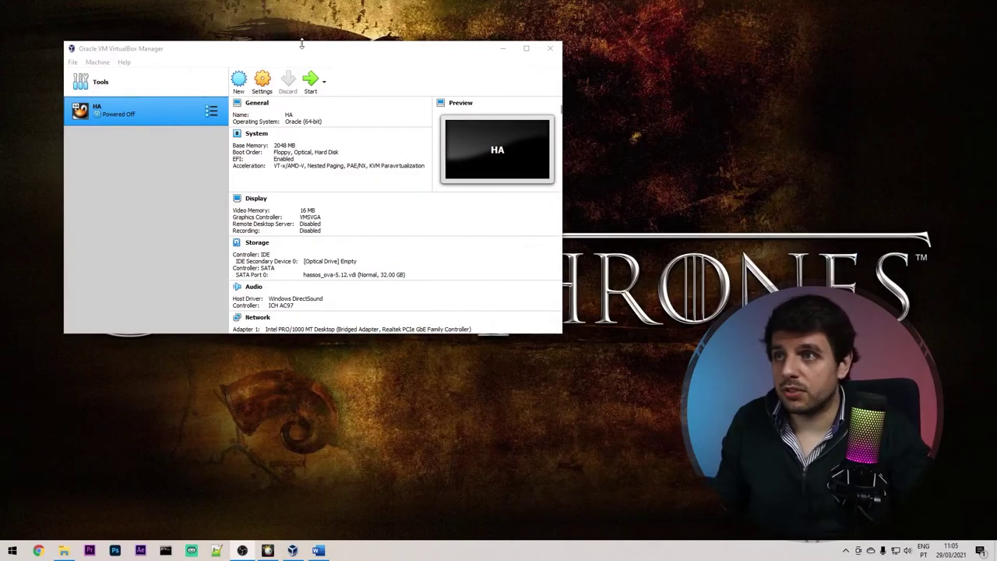
# - Start the HA virtual machine in VirtualBox Manager
pyautogui.moveTo(320, 53); pyautogui.dragTo(550, 39)
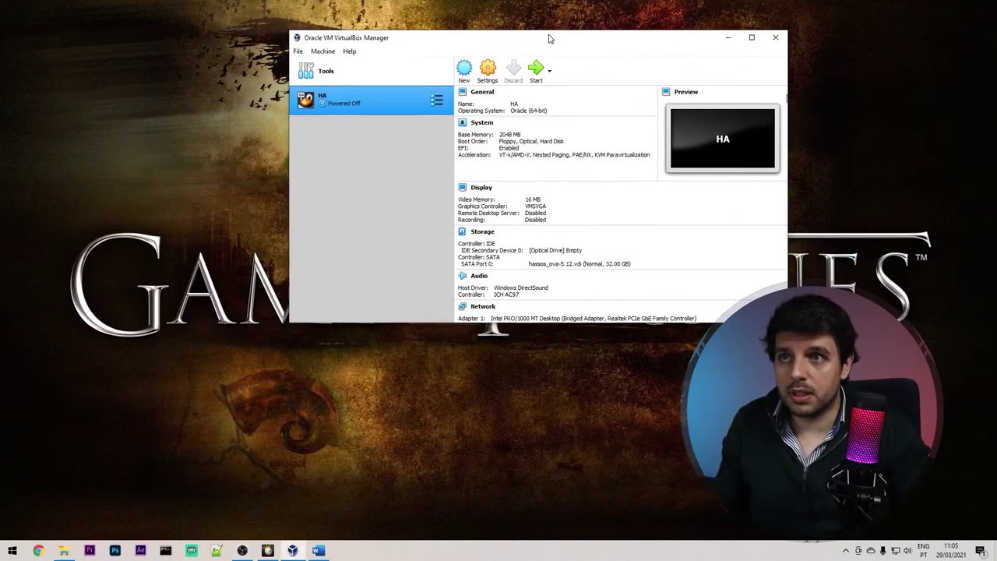
pyautogui.click(544, 71)
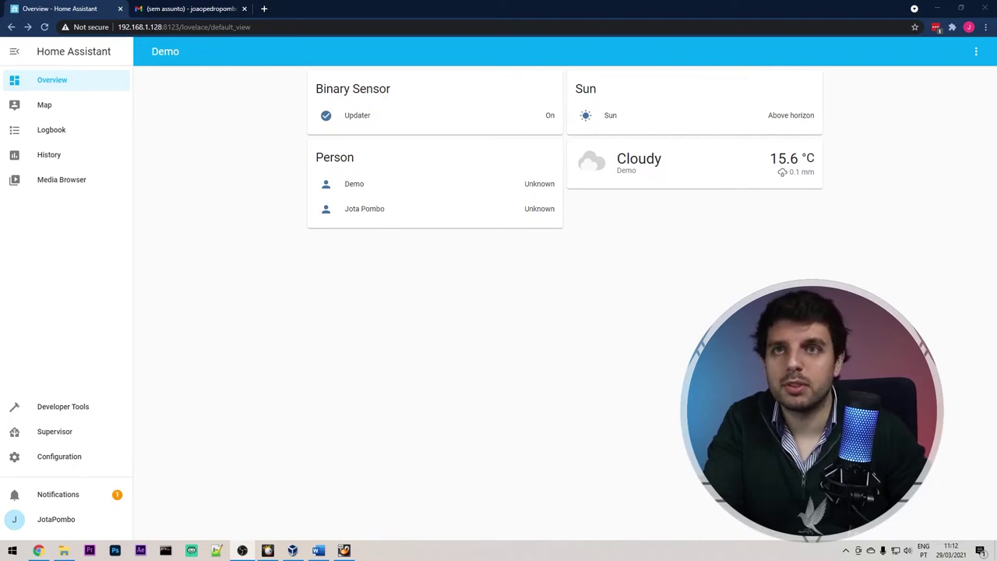
# - Start editing the Demo dashboard and take control of its Lovelace UI, keeping the existing cards
pyautogui.click(979, 52)
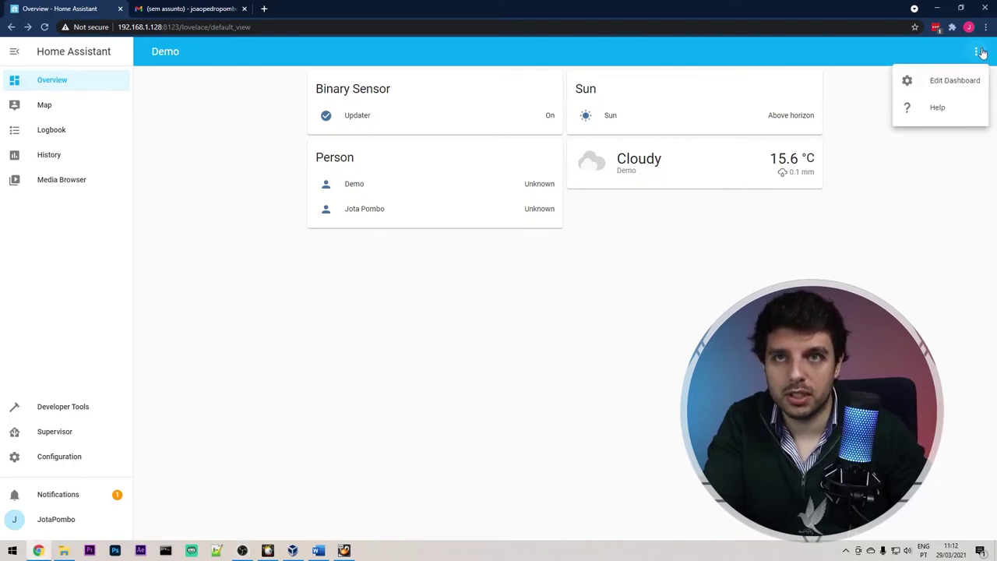
pyautogui.click(951, 79)
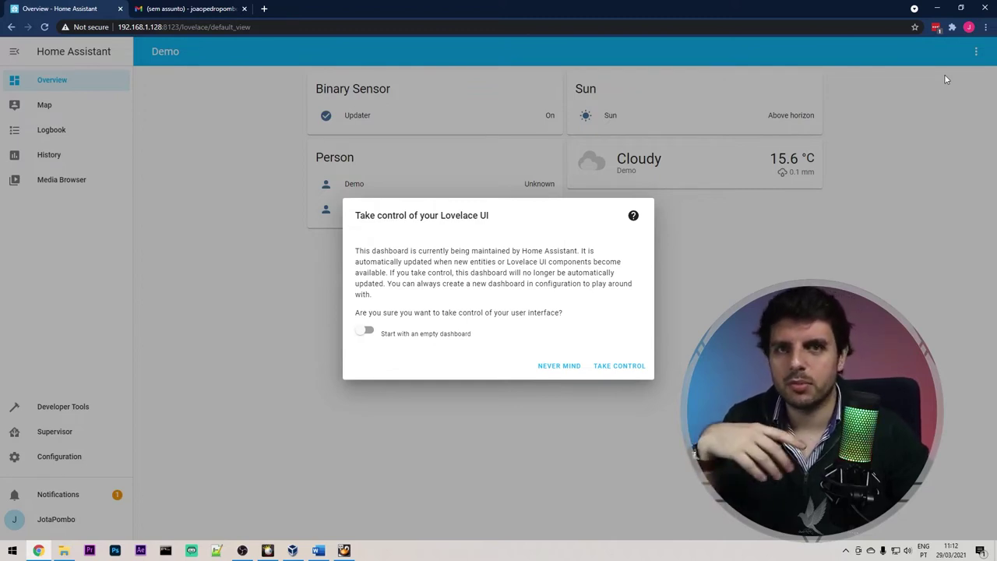
pyautogui.click(638, 370)
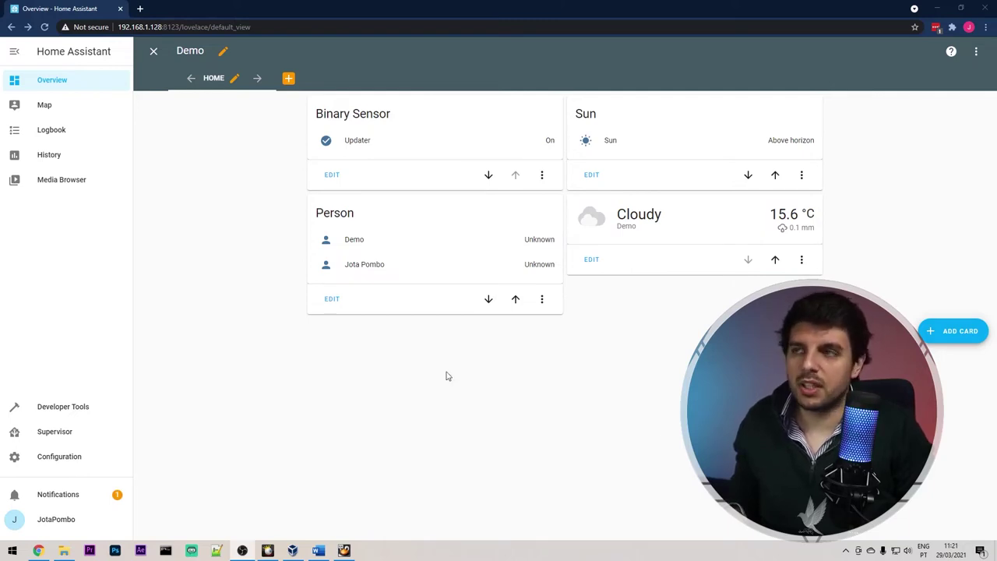
# - Search the web for "lovelace homes" in a new browser tab and read the Home Assistant Lovelace introduction
pyautogui.click(141, 8)
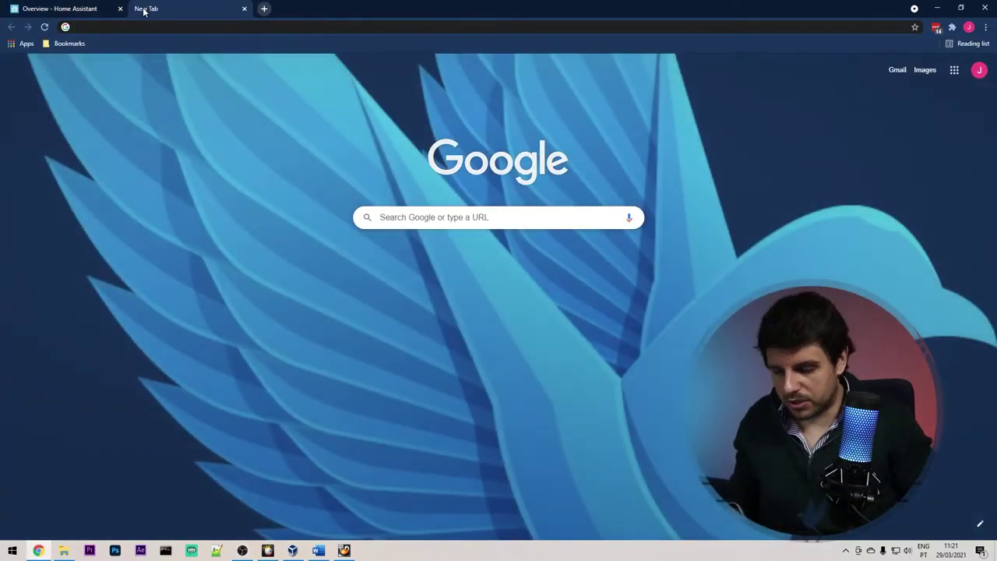
pyautogui.write('lovelace homes')
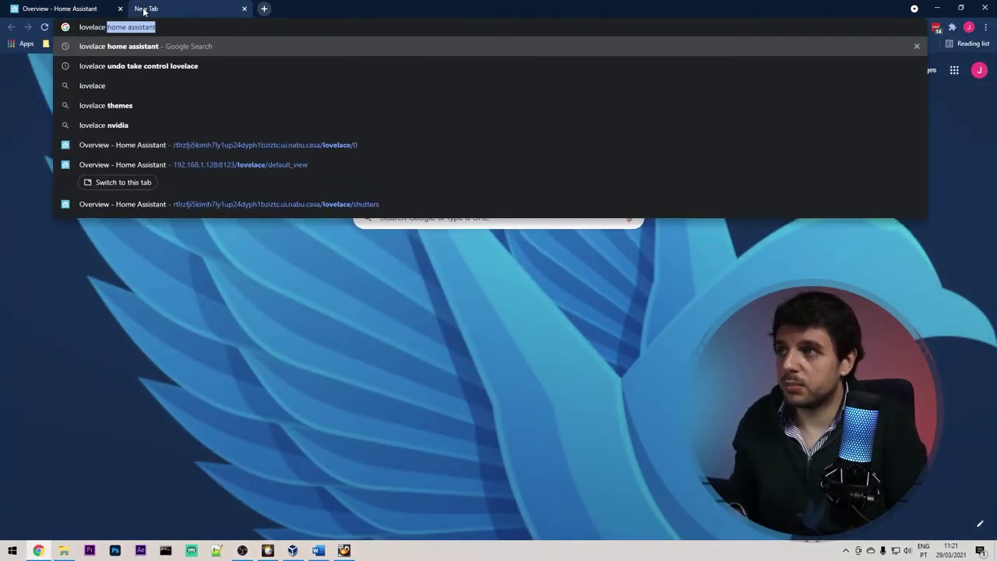
pyautogui.press('Return')
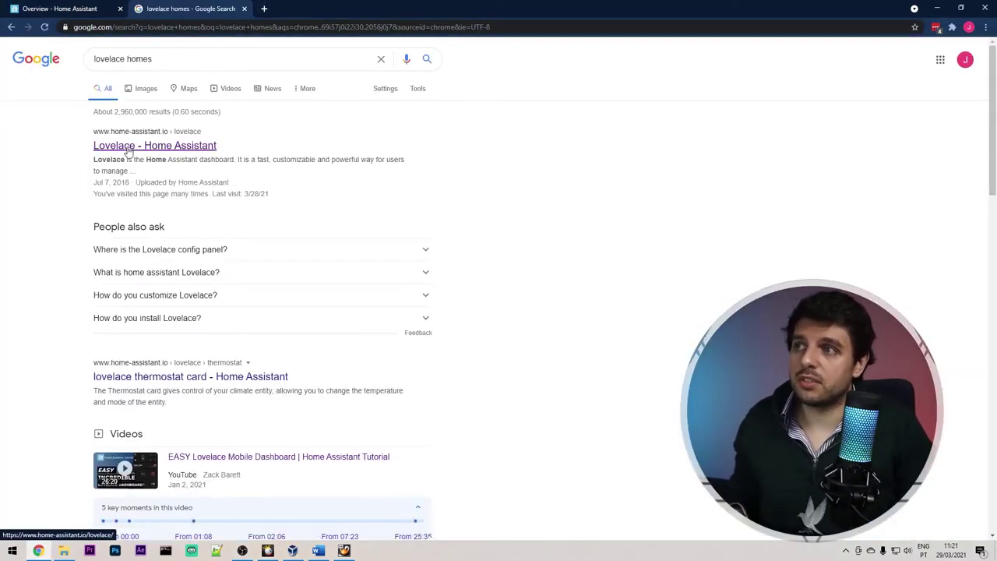
pyautogui.click(126, 147)
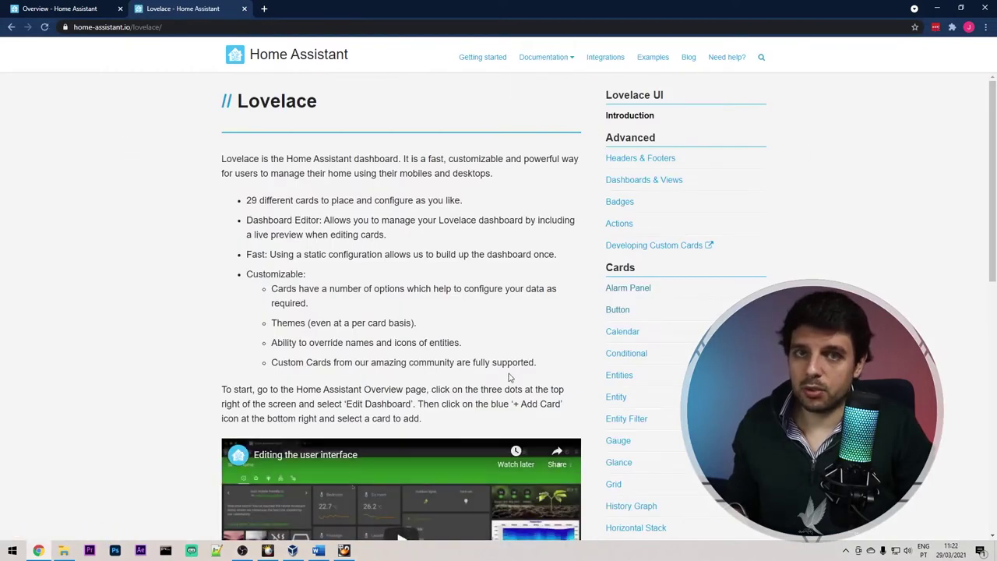
pyautogui.moveTo(247, 200); pyautogui.dragTo(445, 201)
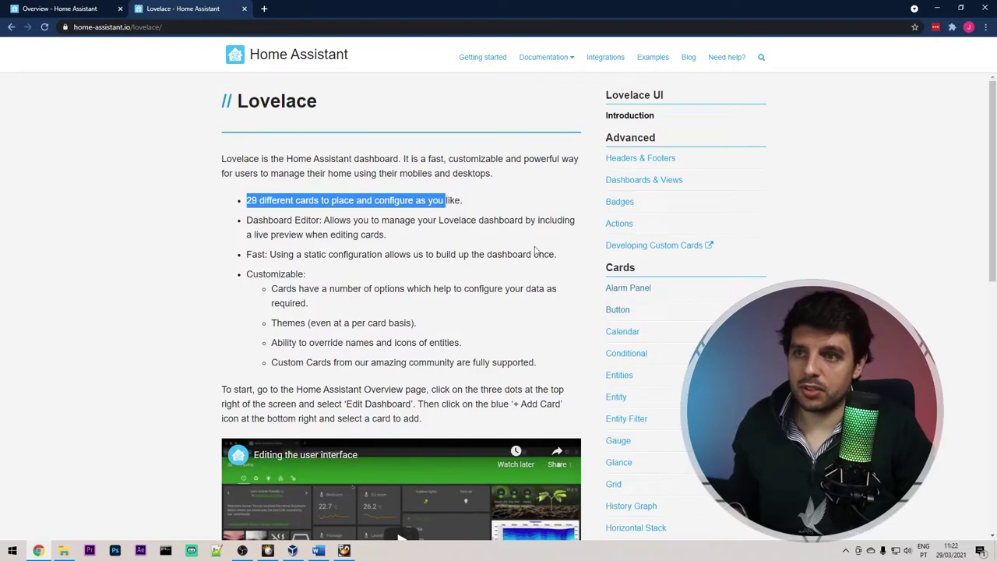
# - Examine the Lovelace card documentation, including the Alarm Panel, Calendar and Button card pages
pyautogui.scroll(-1, 572, 267)
pyautogui.scroll(-3, 620, 248)
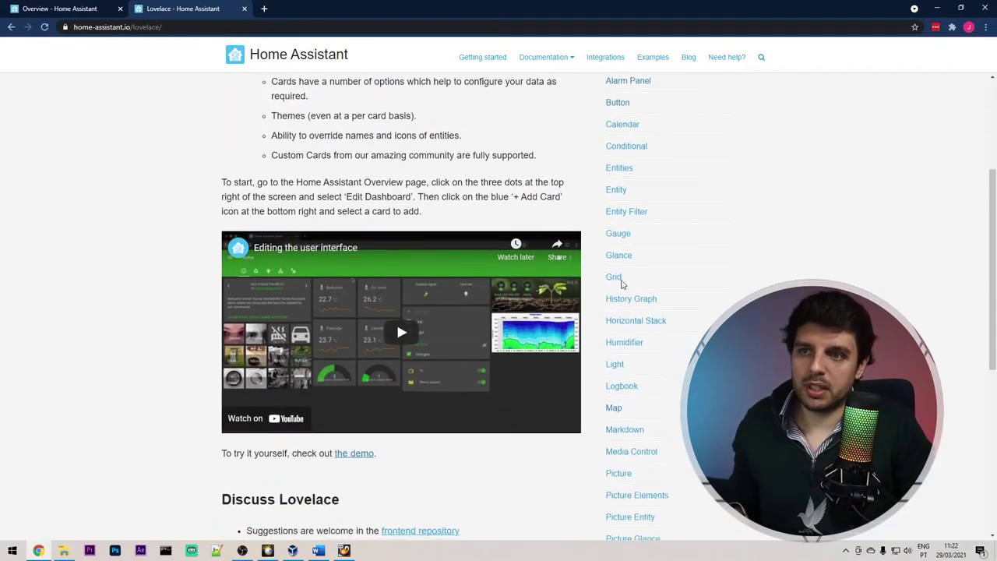
pyautogui.scroll(3, 627, 265)
pyautogui.click(634, 243)
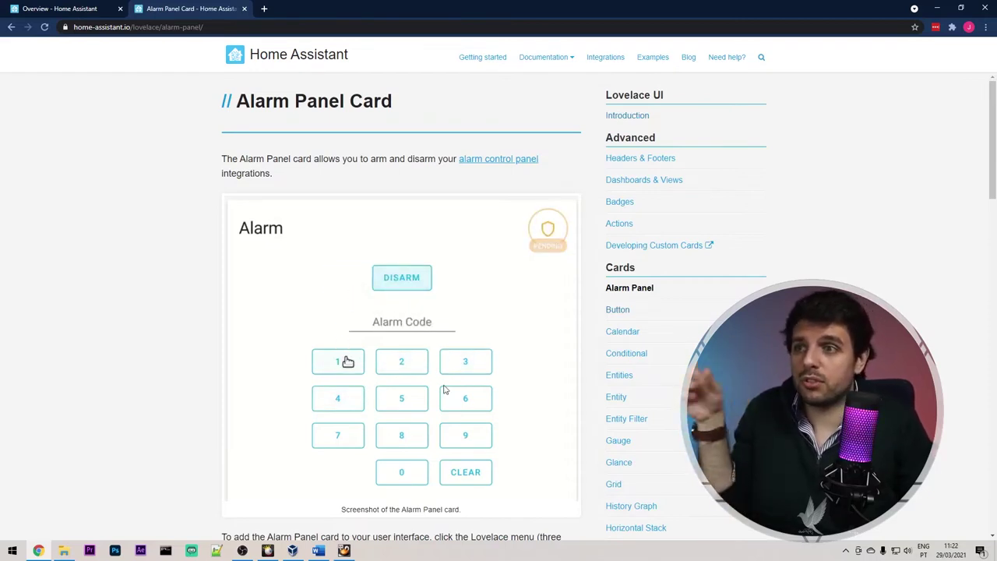
pyautogui.click(630, 335)
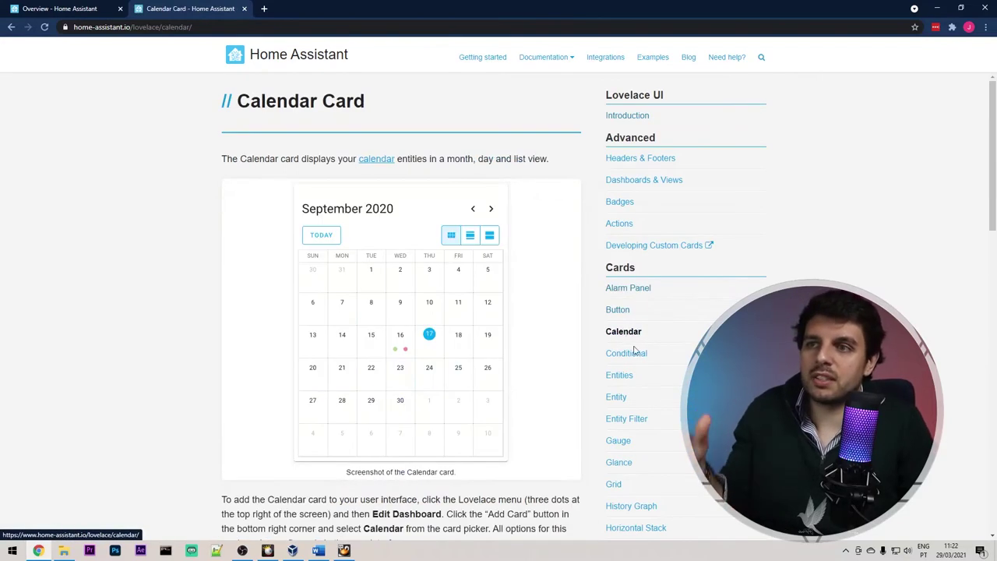
pyautogui.click(628, 311)
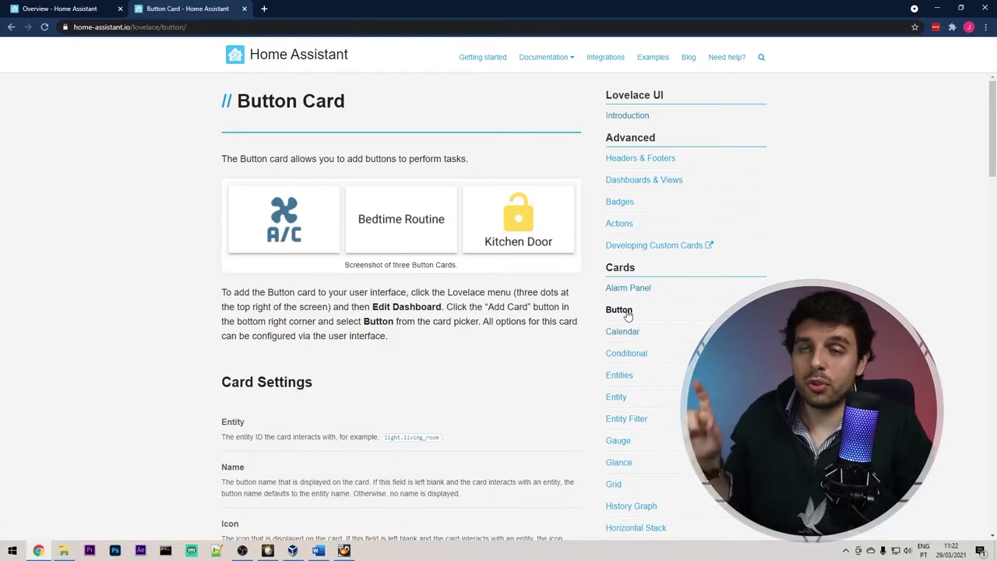
pyautogui.scroll(-1, 624, 316)
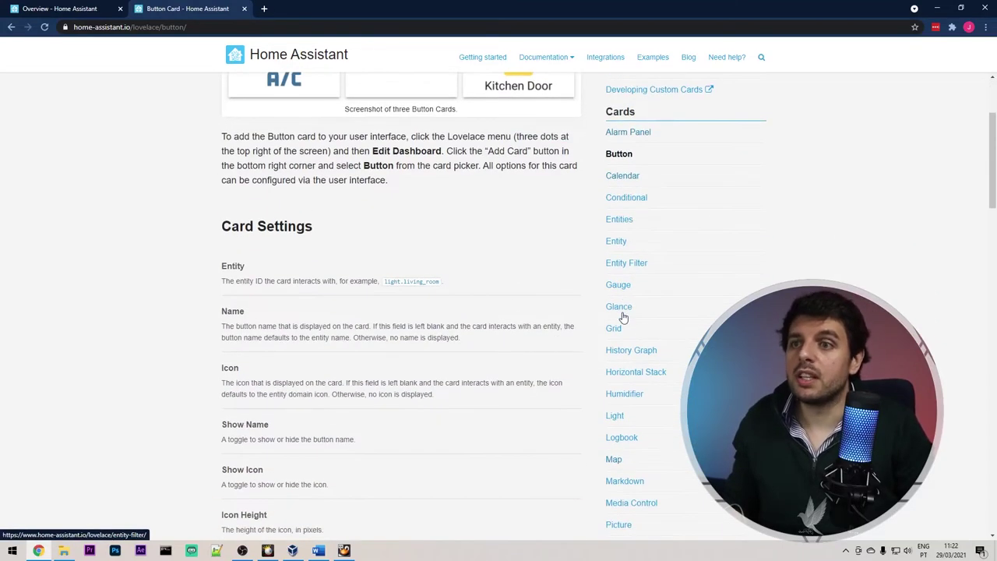
pyautogui.scroll(1, 589, 351)
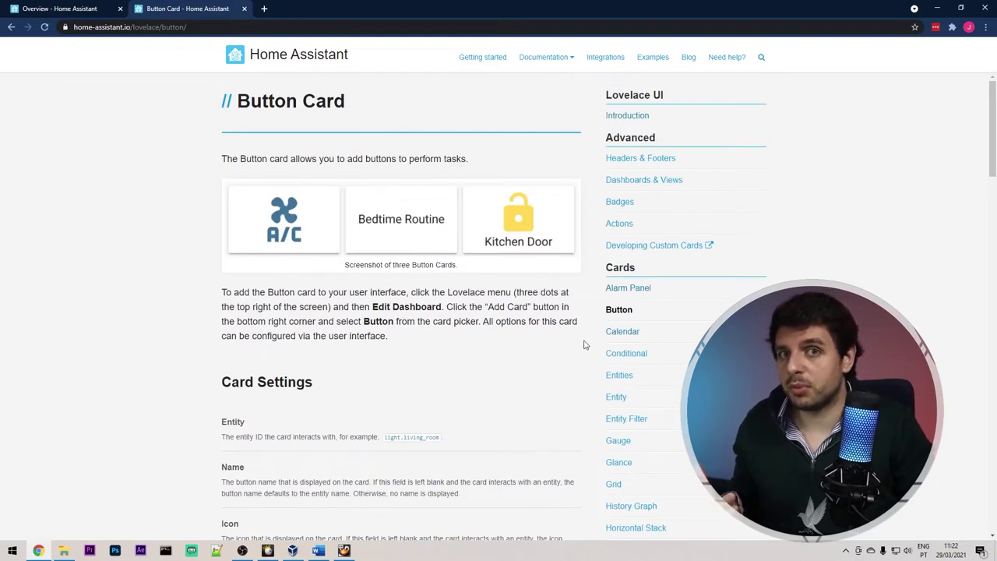
# - Return to the Home Assistant dashboard and create an Entities card in the Home view with the title "Teste"
pyautogui.click(76, 8)
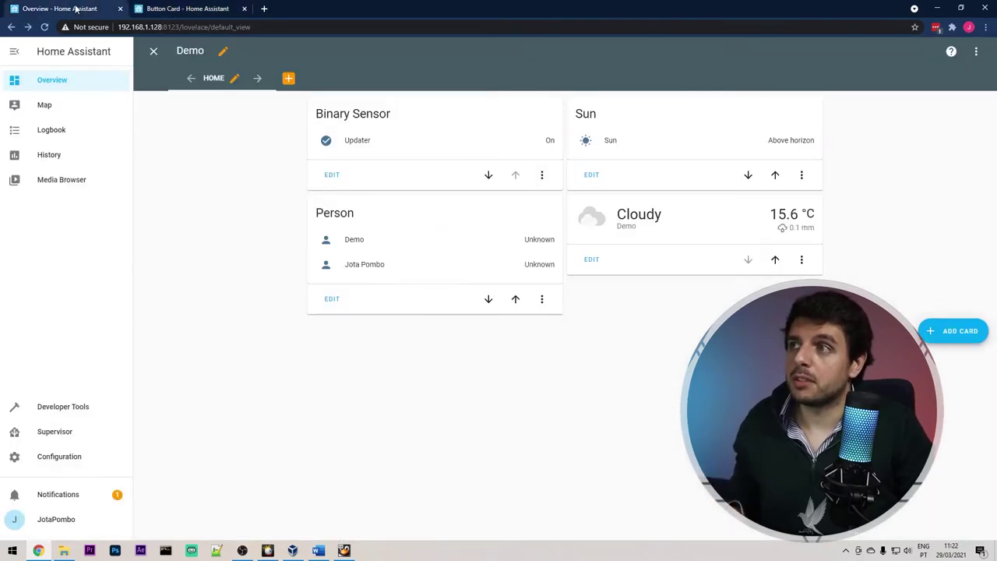
pyautogui.click(961, 334)
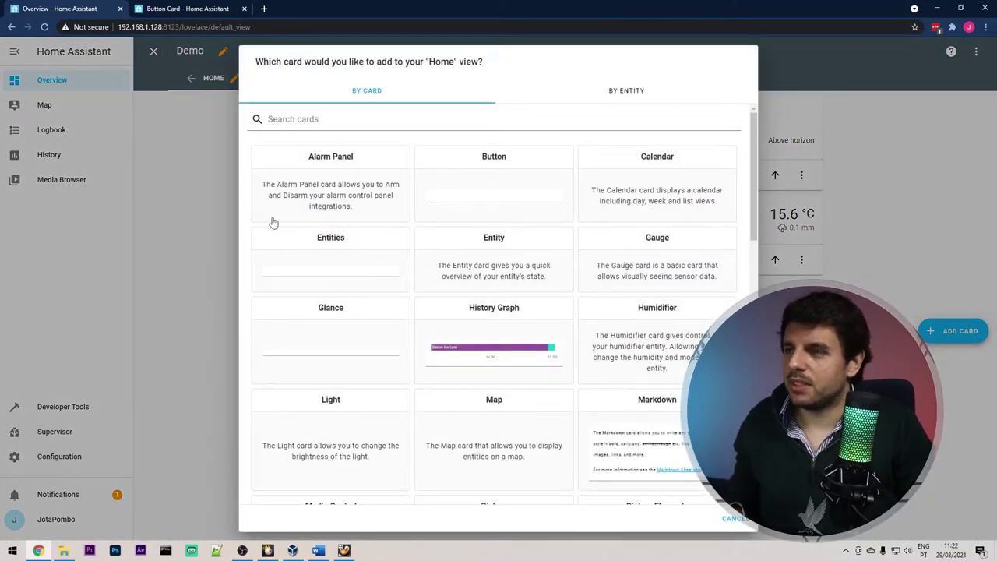
pyautogui.click(331, 270)
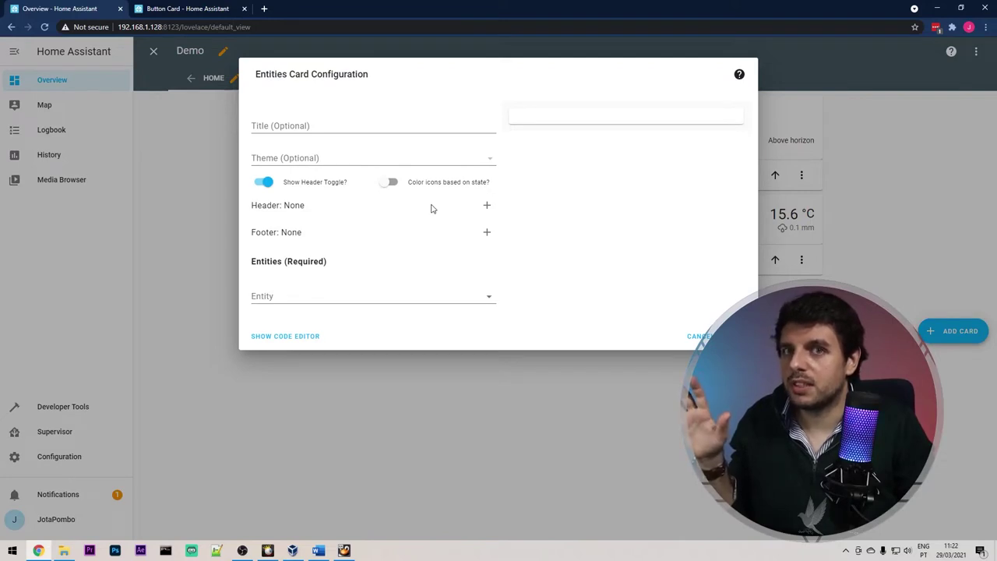
pyautogui.click(357, 128)
pyautogui.write('tete')
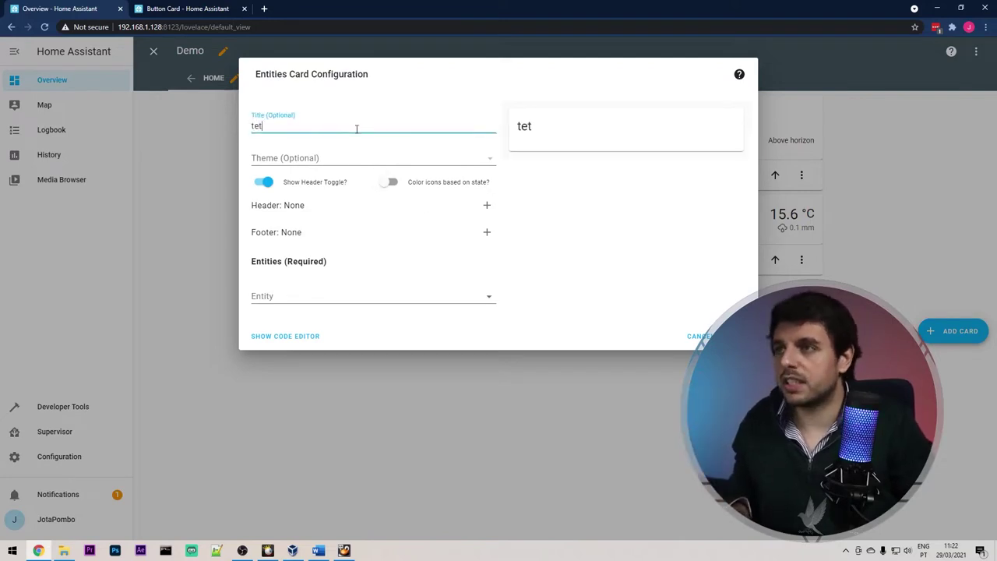
pyautogui.press('BackSpace')
pyautogui.press('BackSpace')
pyautogui.press('BackSpace')
pyautogui.press('BackSpace')
pyautogui.write('Teste')
# - Add the sun.sun entity and the account owner's person entity to the Teste card, and save it
pyautogui.click(291, 296)
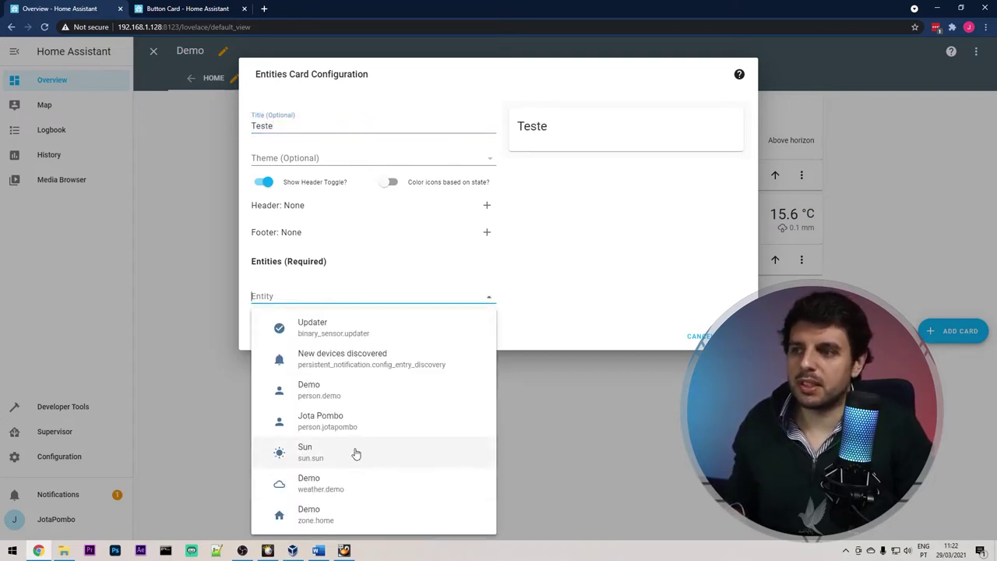
pyautogui.click(324, 461)
pyautogui.click(287, 331)
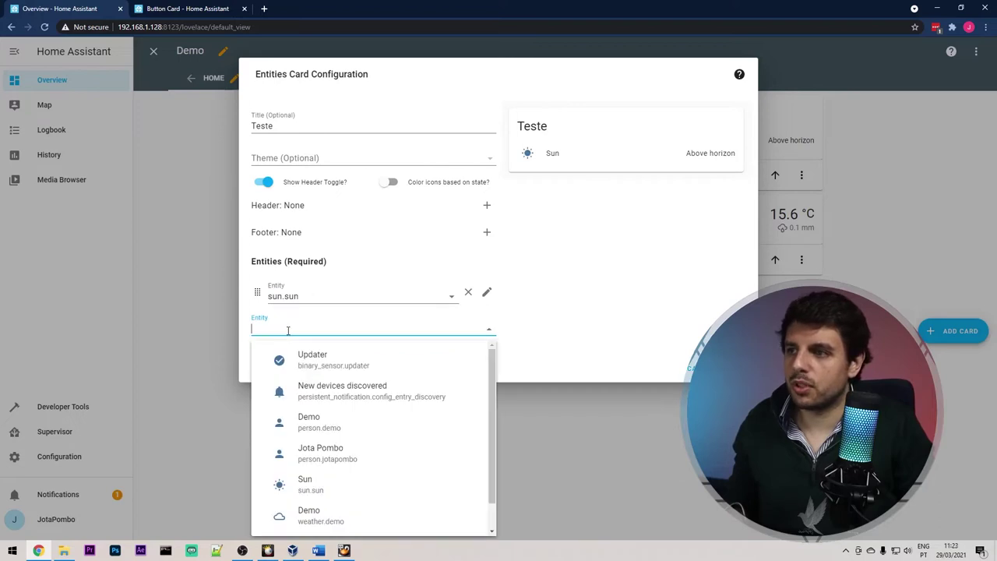
pyautogui.scroll(-1, 352, 485)
pyautogui.scroll(1, 342, 491)
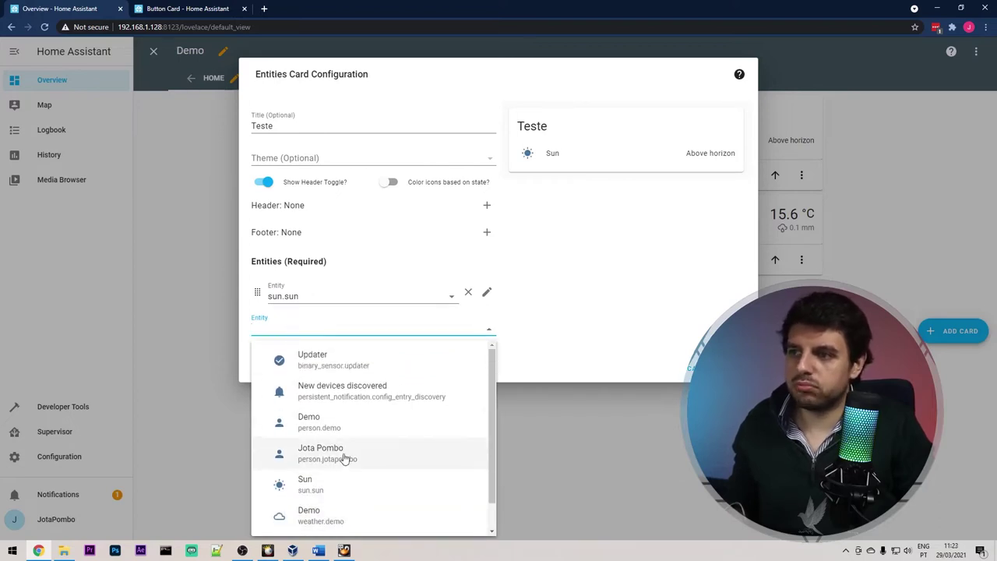
pyautogui.click(344, 455)
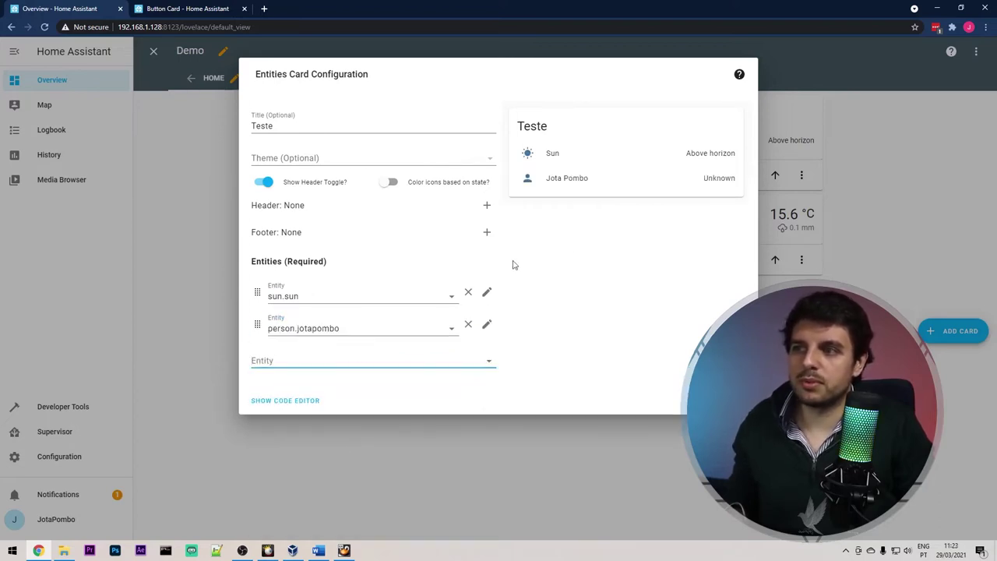
pyautogui.click(732, 400)
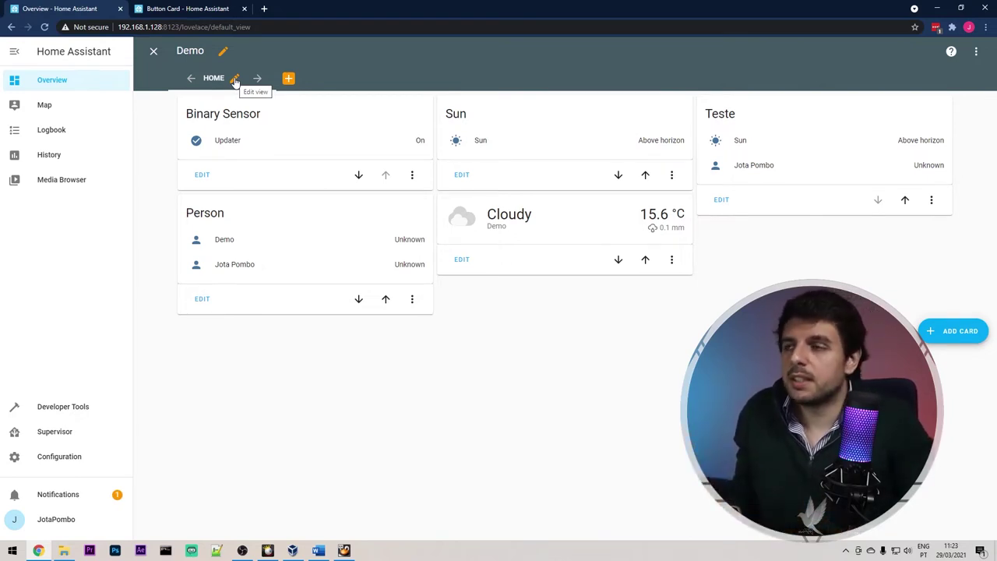
# - Add a dashboard view titled "Teste" without an icon, save it, and return to the Home view
pyautogui.click(288, 80)
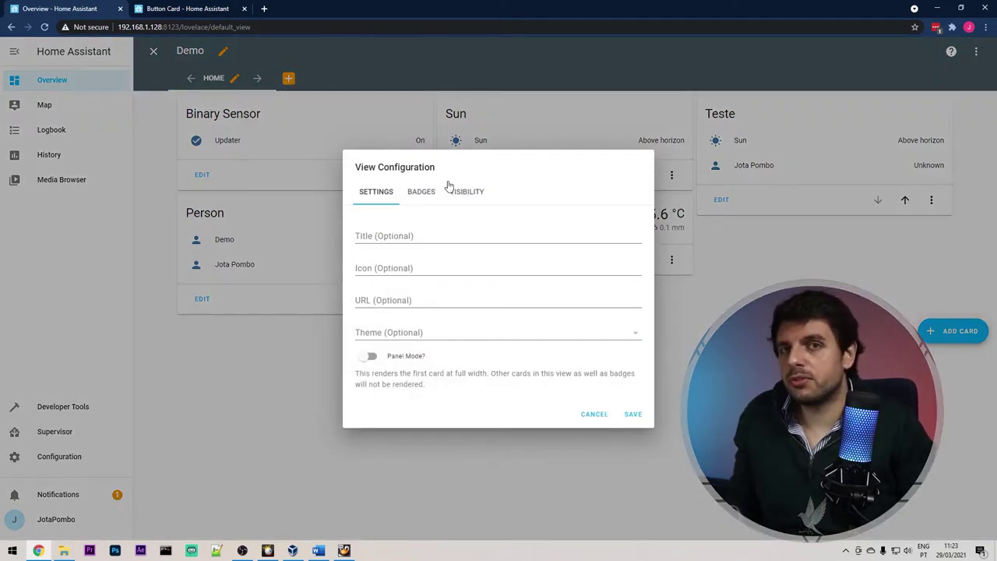
pyautogui.click(413, 237)
pyautogui.write('Teste')
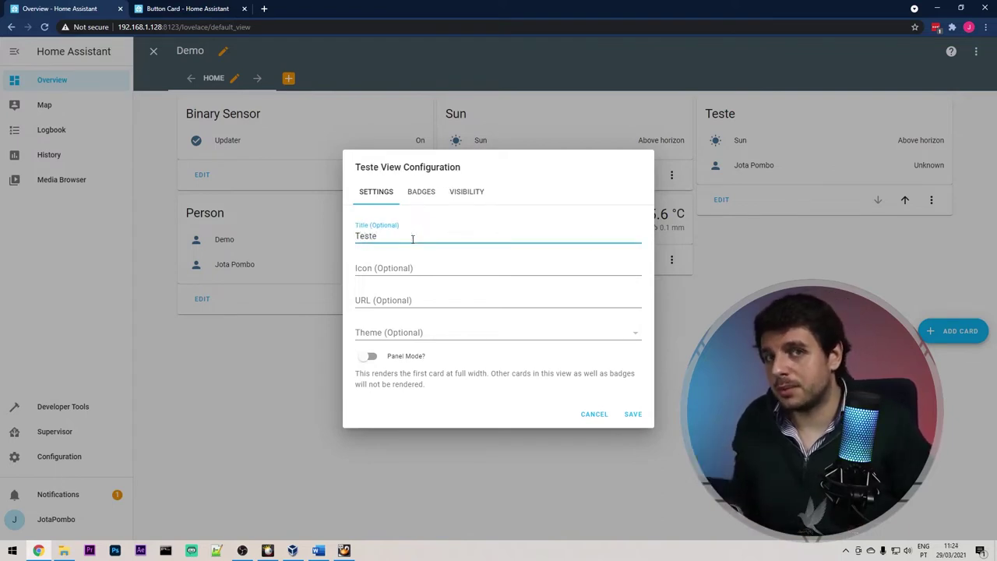
pyautogui.click(406, 267)
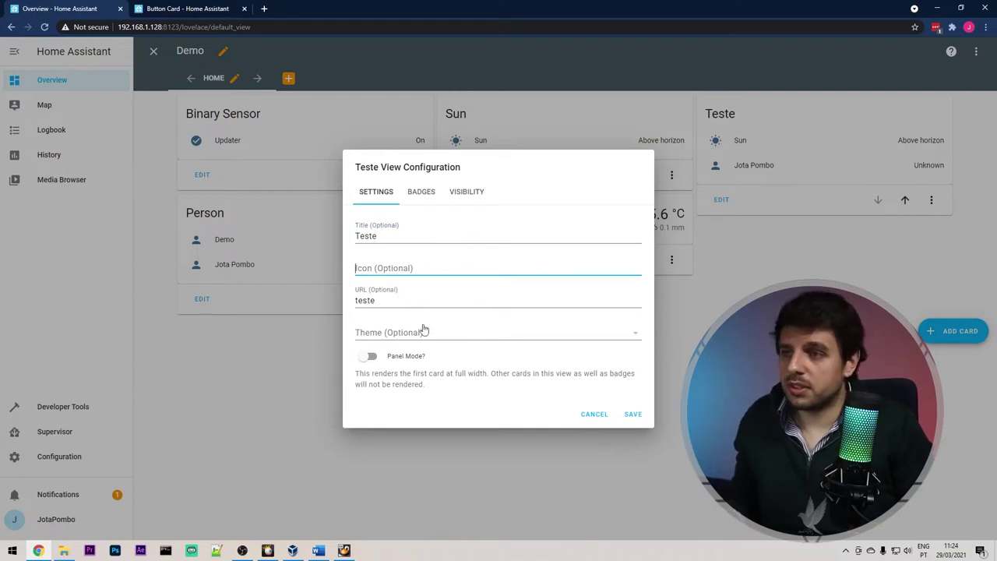
pyautogui.click(634, 415)
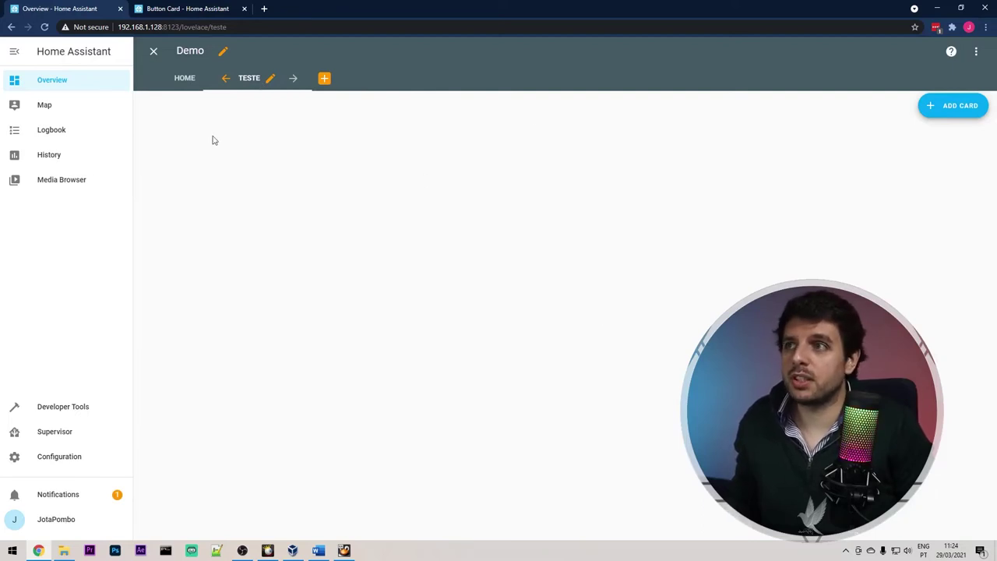
pyautogui.click(189, 79)
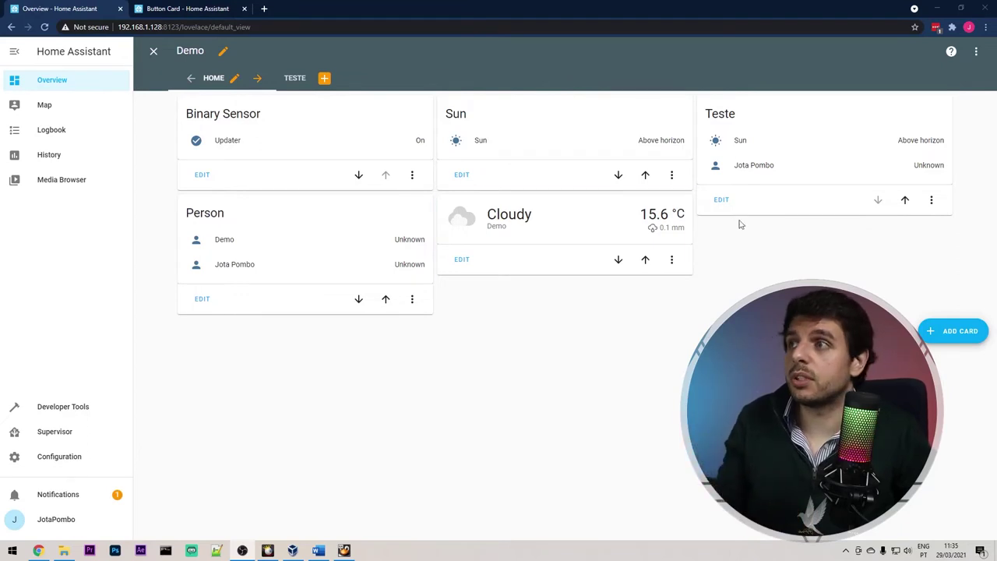
# - Examine the home location on the map and the Person card on the overview dashboard
pyautogui.click(44, 105)
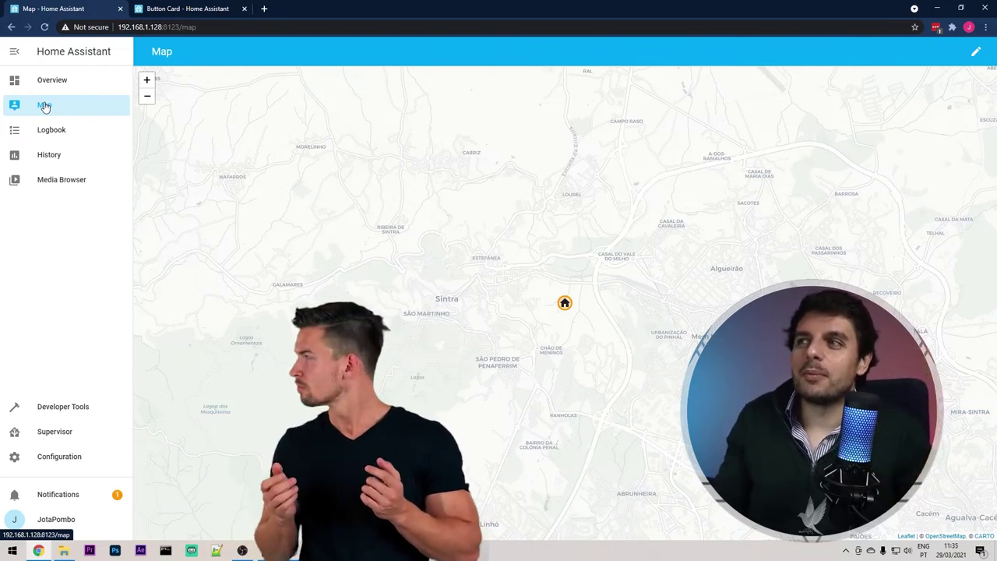
pyautogui.click(66, 79)
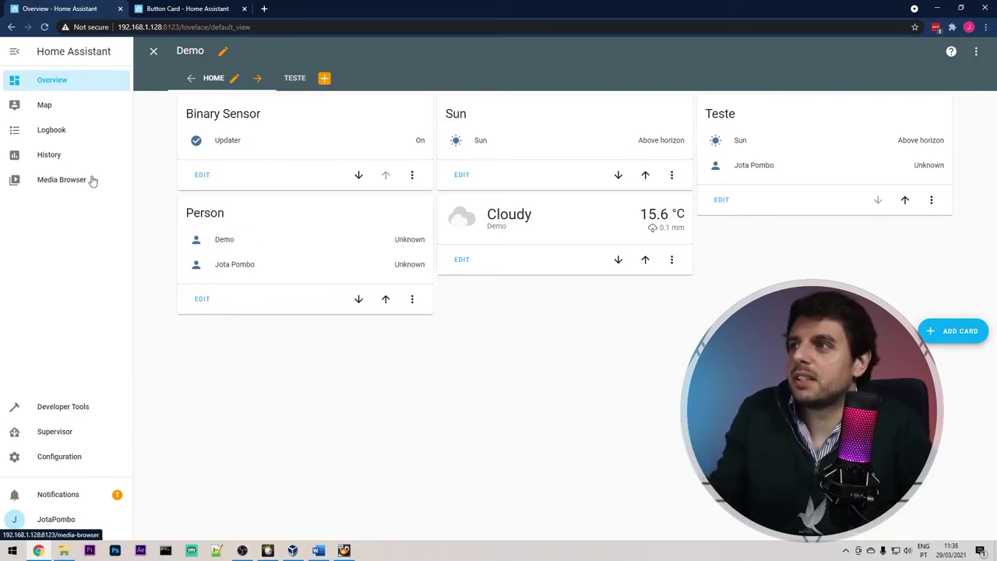
pyautogui.click(74, 111)
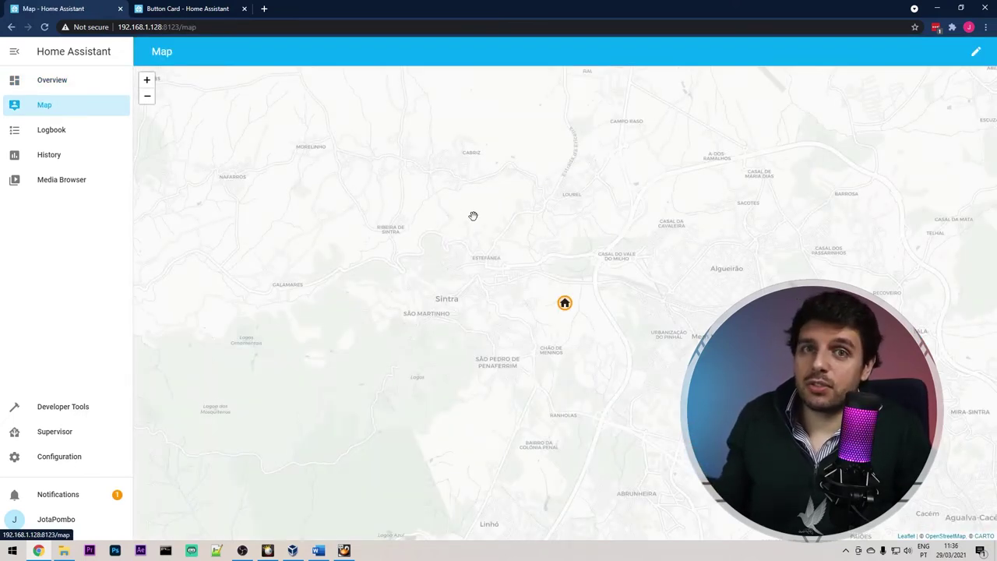
pyautogui.click(64, 83)
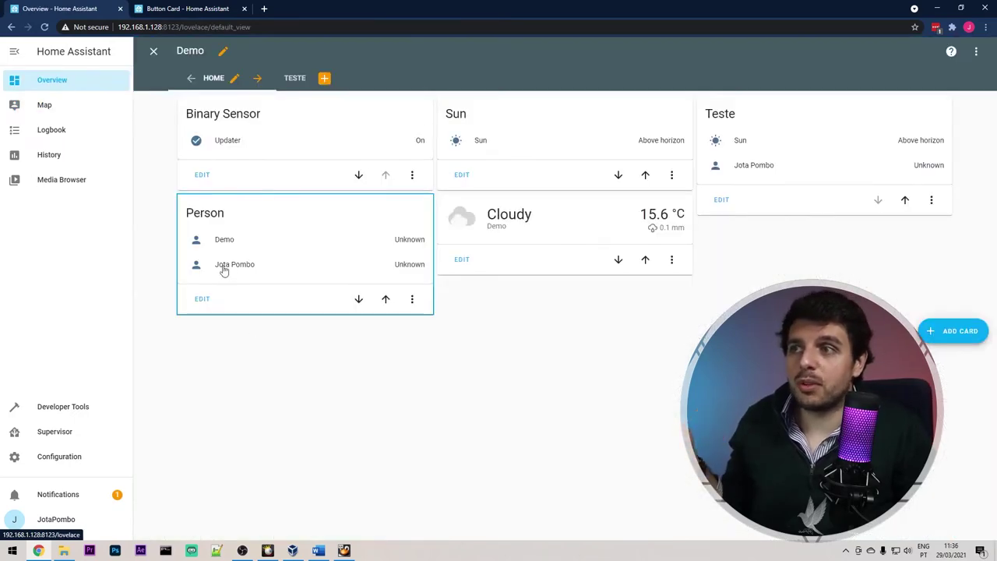
pyautogui.click(47, 108)
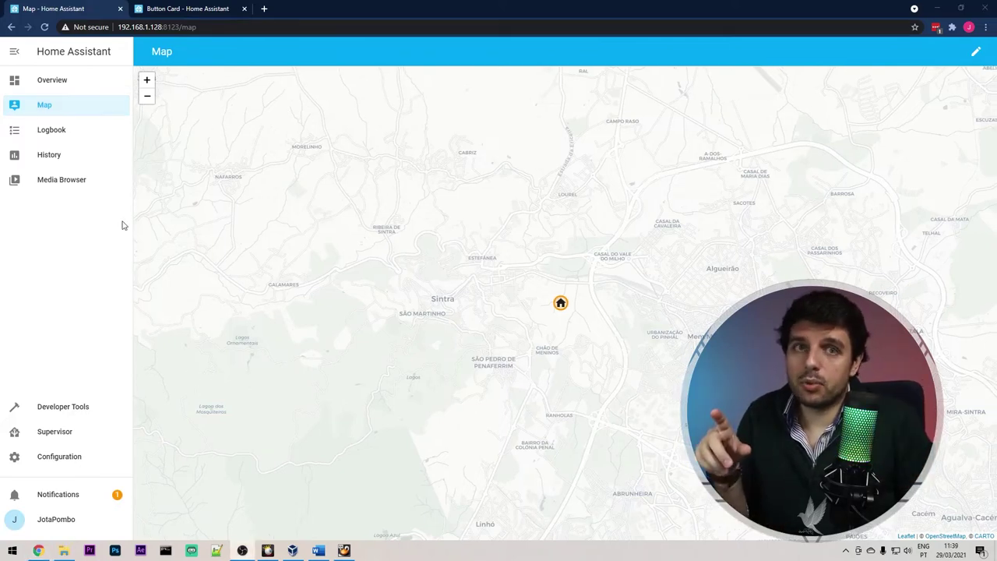
# - Examine the logbook entries and the entities available in its filter, and open the history timeline
pyautogui.click(72, 132)
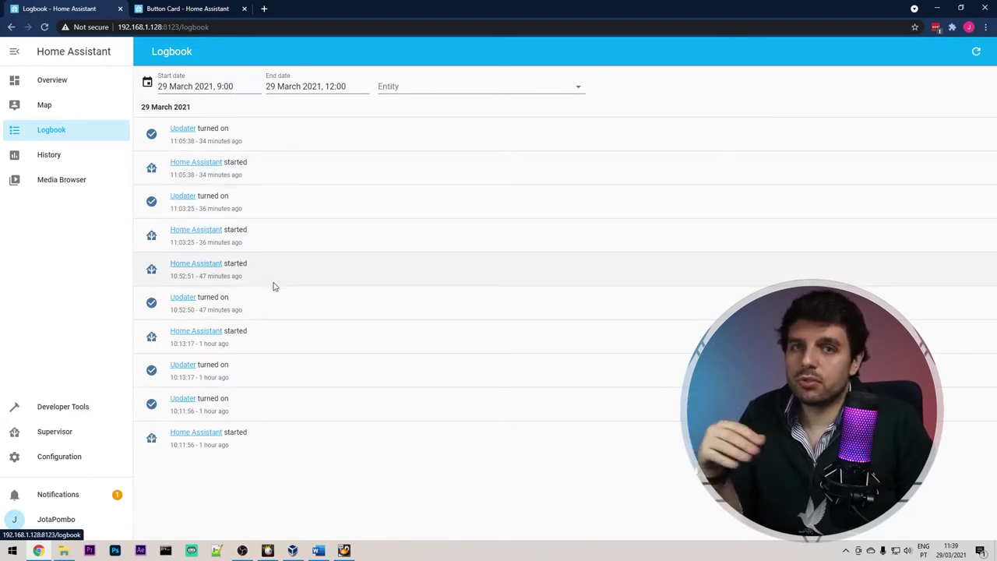
pyautogui.click(474, 88)
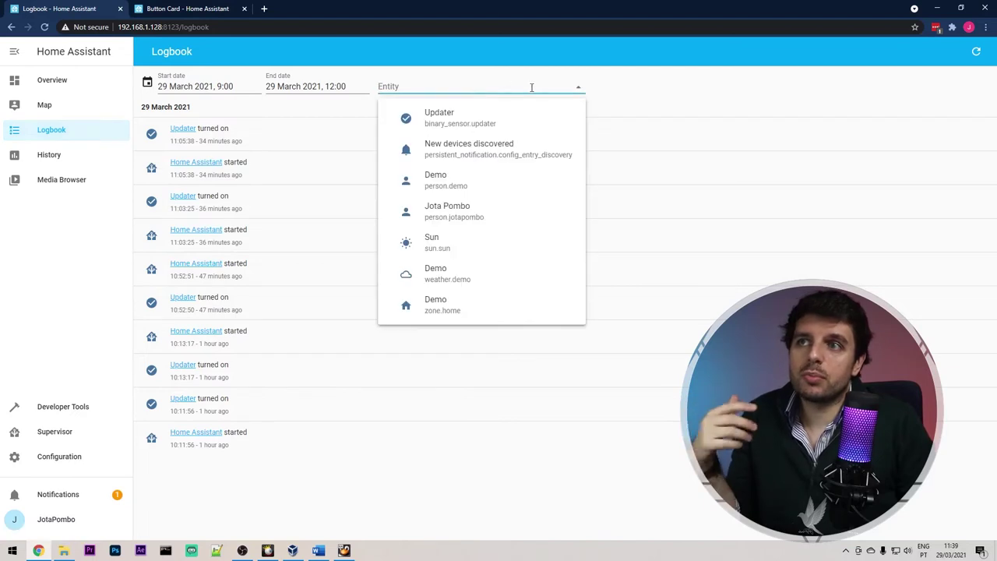
pyautogui.click(685, 88)
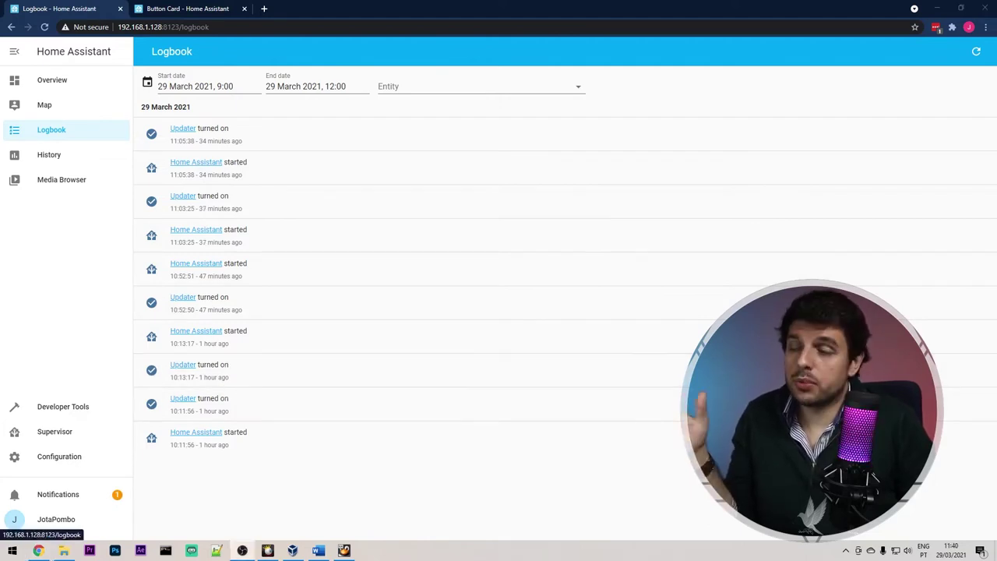
pyautogui.click(50, 159)
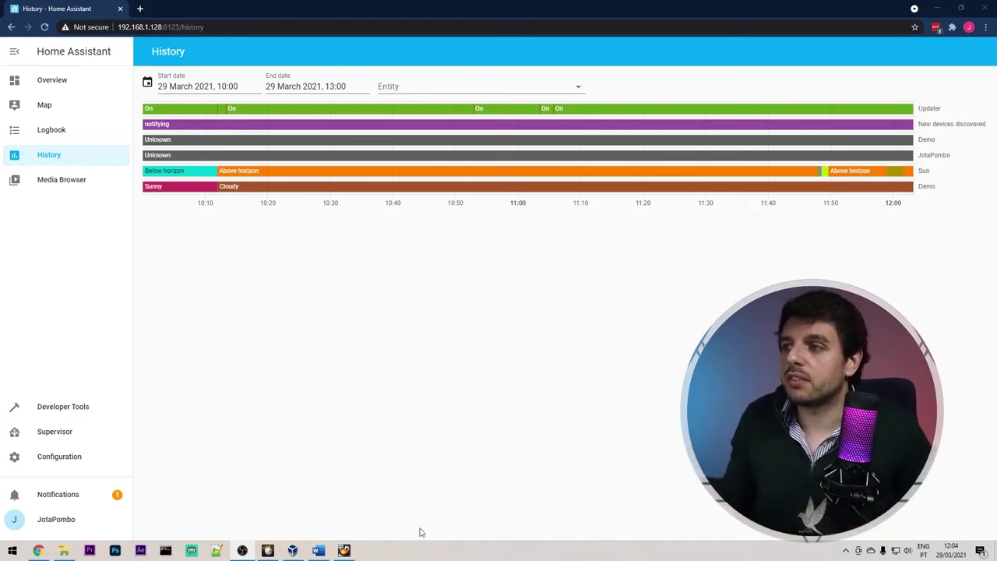
# - Open the Developer Tools states page and examine the state and attribute columns of the current entities
pyautogui.click(45, 412)
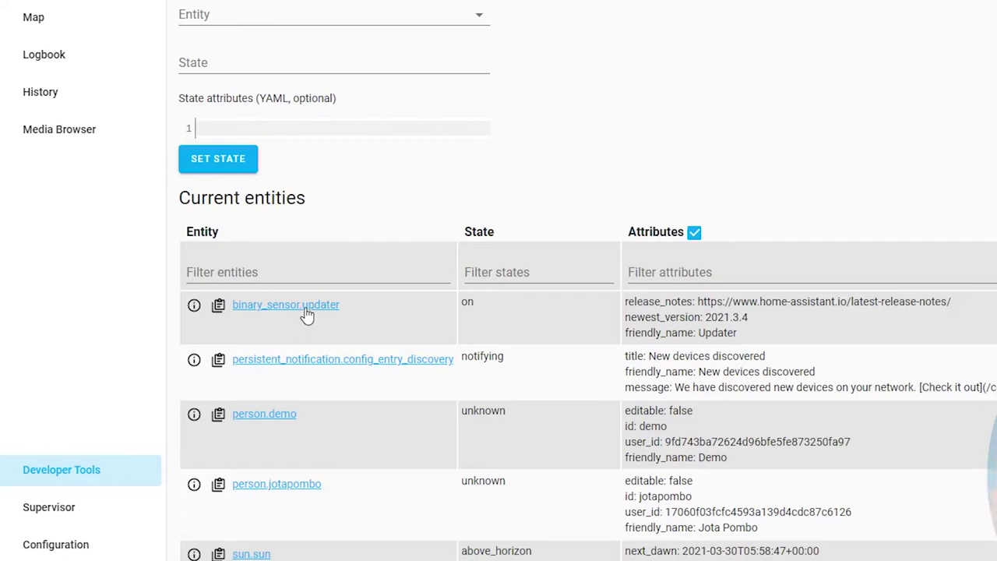
pyautogui.moveTo(495, 233); pyautogui.dragTo(465, 238)
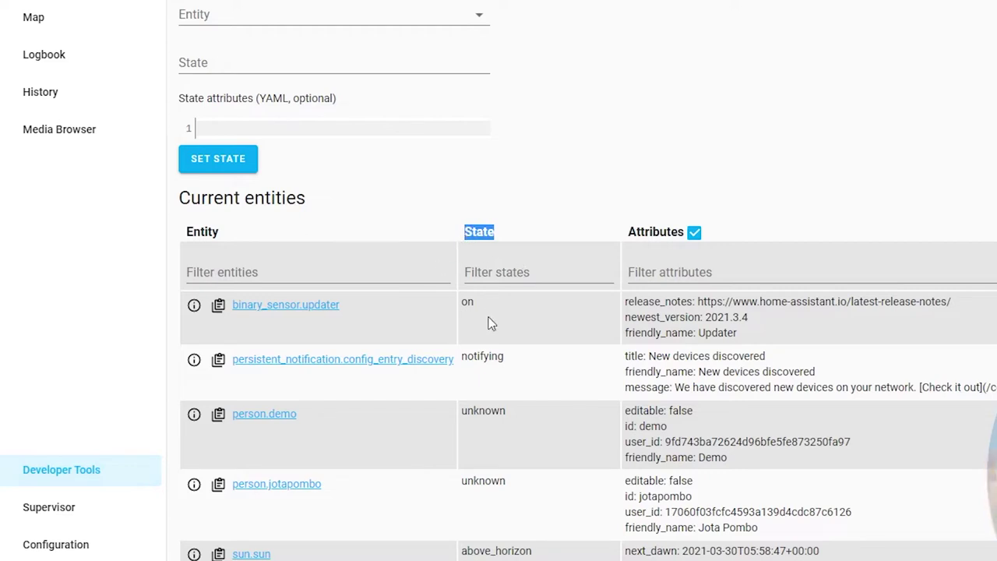
pyautogui.moveTo(625, 232); pyautogui.dragTo(682, 228)
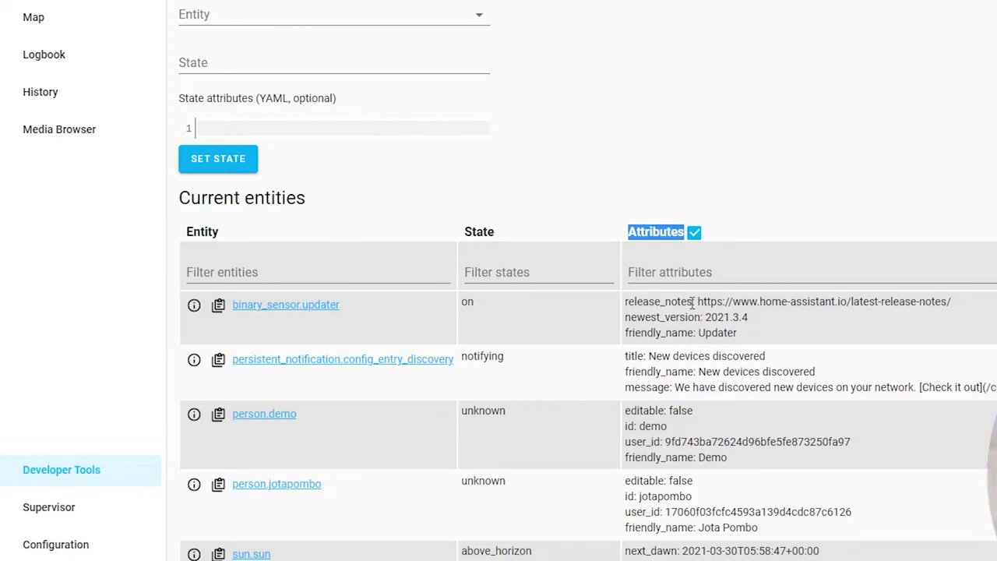
pyautogui.moveTo(643, 304); pyautogui.dragTo(661, 304)
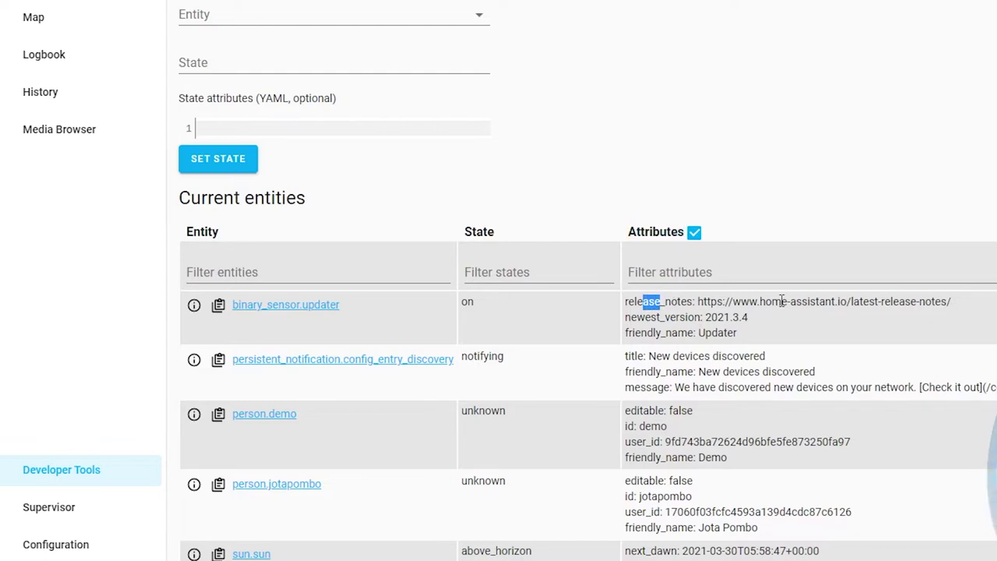
pyautogui.scroll(-2, 774, 302)
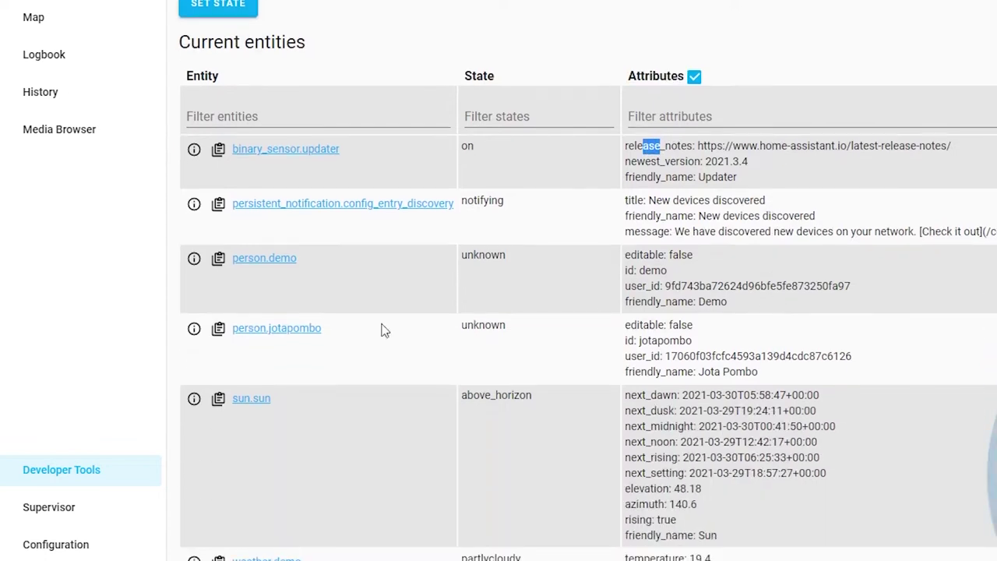
# - Examine the states and attributes of the sun.sun and weather.demo entities in the current entities table
pyautogui.moveTo(270, 398); pyautogui.dragTo(230, 404)
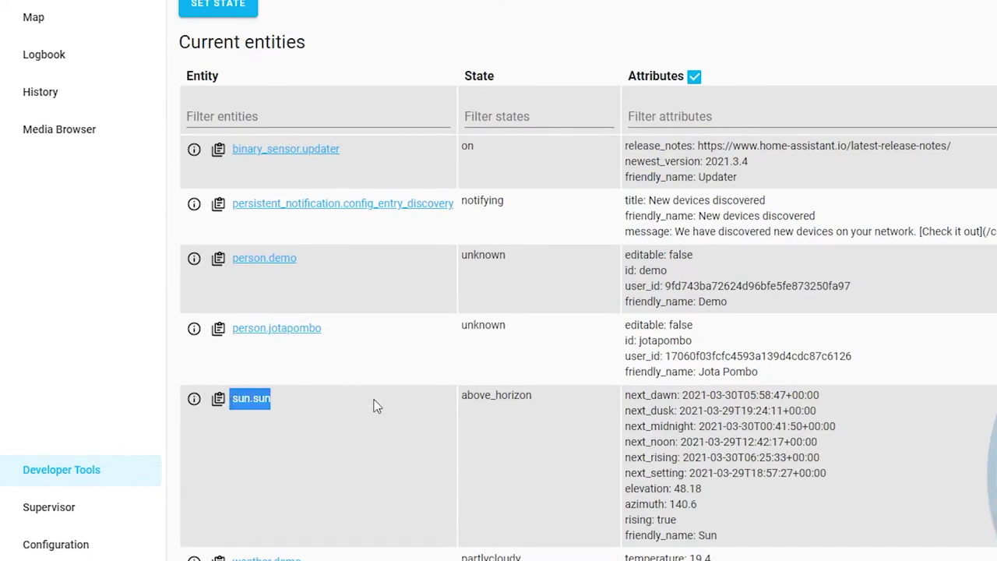
pyautogui.click(422, 397)
pyautogui.moveTo(461, 399); pyautogui.dragTo(570, 398)
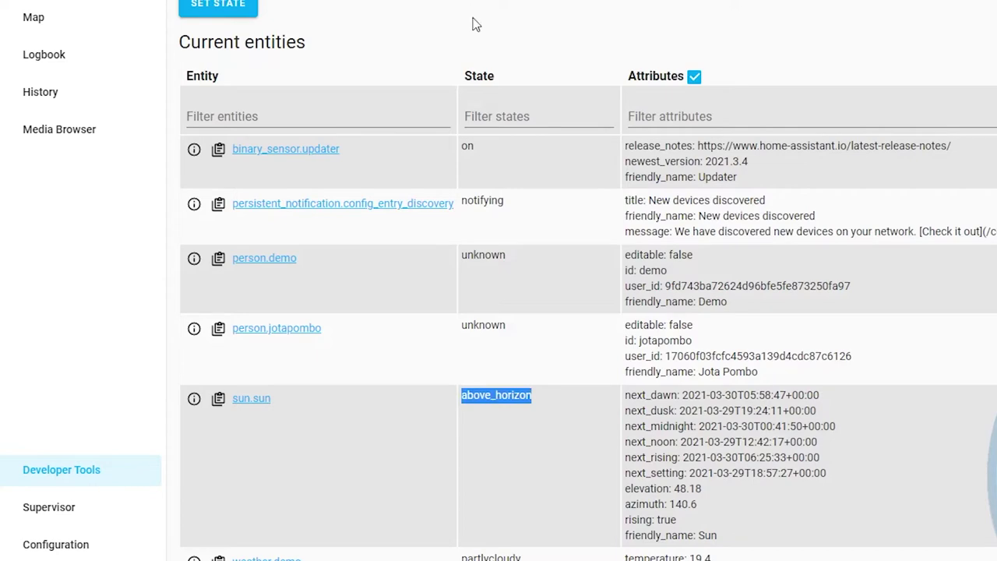
pyautogui.scroll(3, 469, 317)
pyautogui.click(489, 97)
pyautogui.click(688, 94)
pyautogui.scroll(-15, 732, 418)
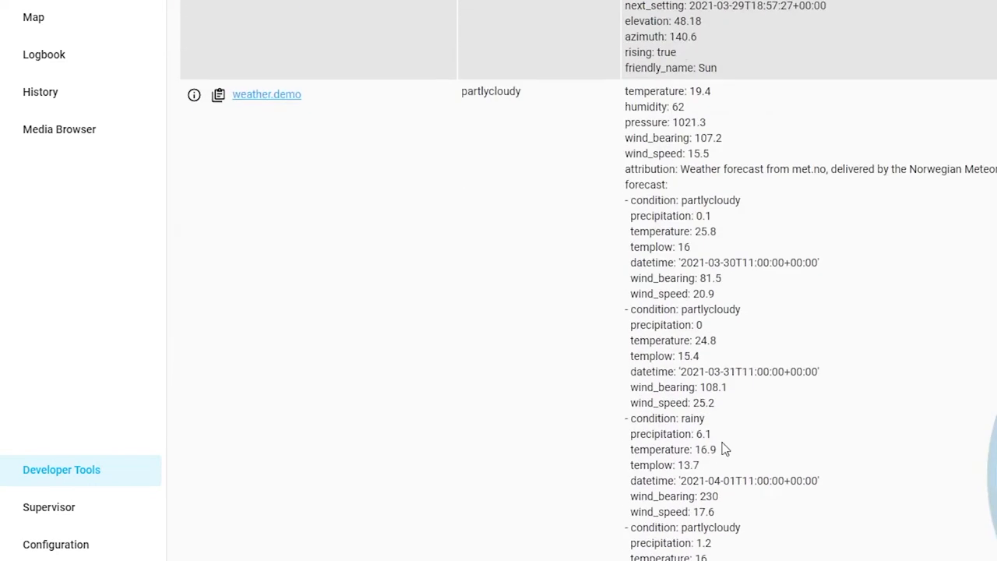
pyautogui.scroll(7, 724, 450)
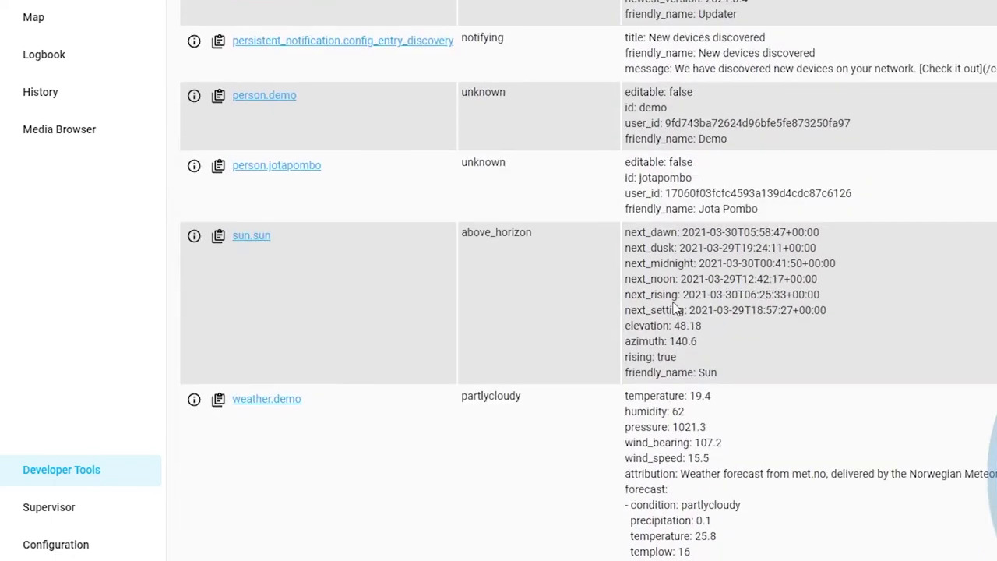
pyautogui.scroll(5, 545, 164)
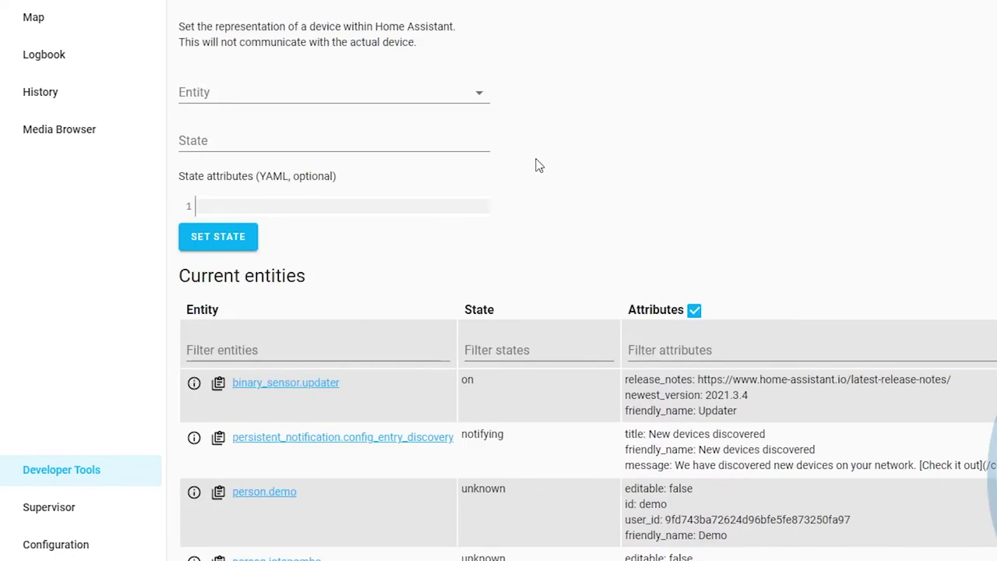
# - Load the sun.sun entity into the state editor and review its change times, state, elevation and rising attributes
pyautogui.click(480, 98)
pyautogui.click(250, 335)
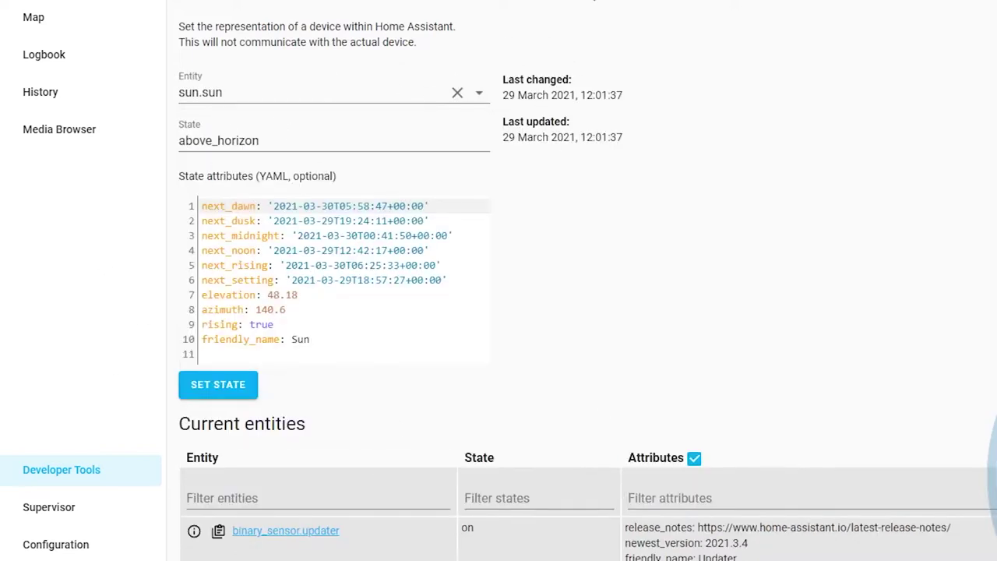
pyautogui.moveTo(522, 78); pyautogui.dragTo(556, 169)
pyautogui.moveTo(534, 137); pyautogui.dragTo(606, 152)
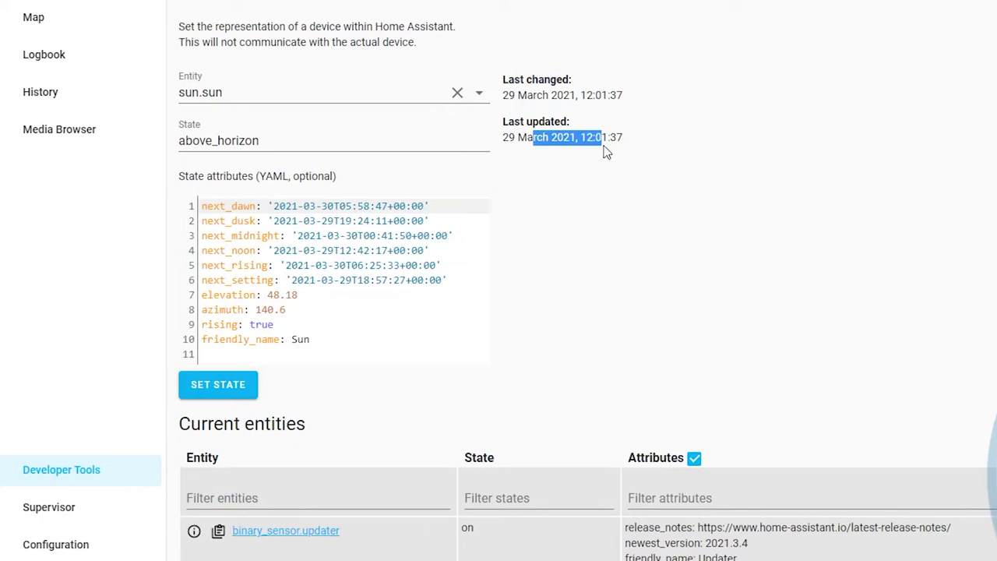
pyautogui.moveTo(535, 95); pyautogui.dragTo(576, 101)
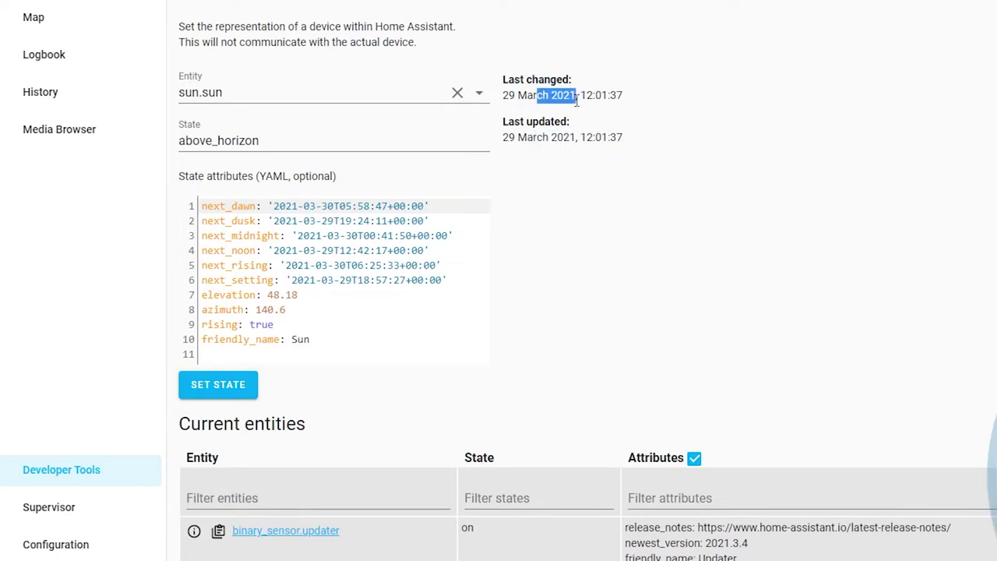
pyautogui.moveTo(331, 144); pyautogui.dragTo(173, 149)
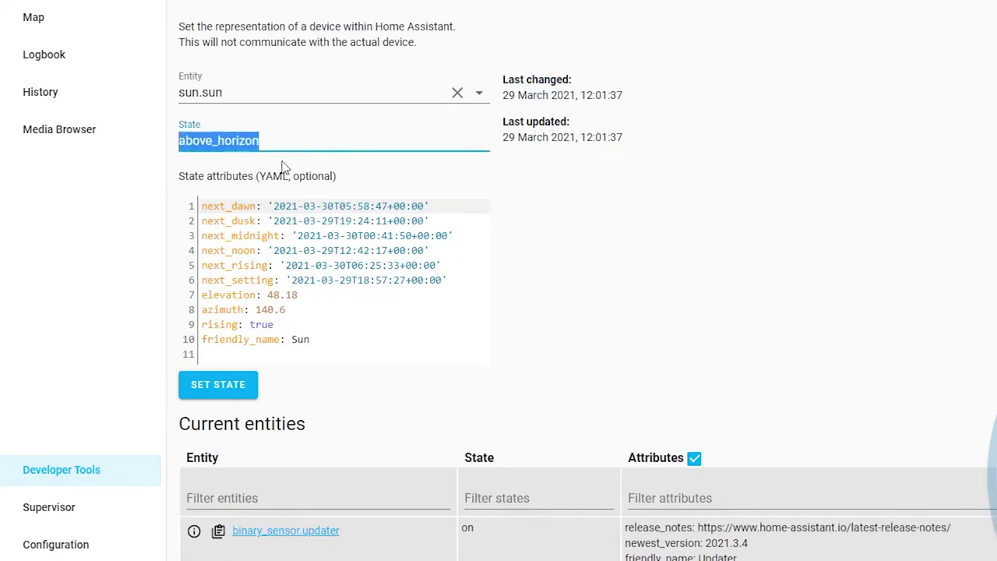
pyautogui.click(550, 221)
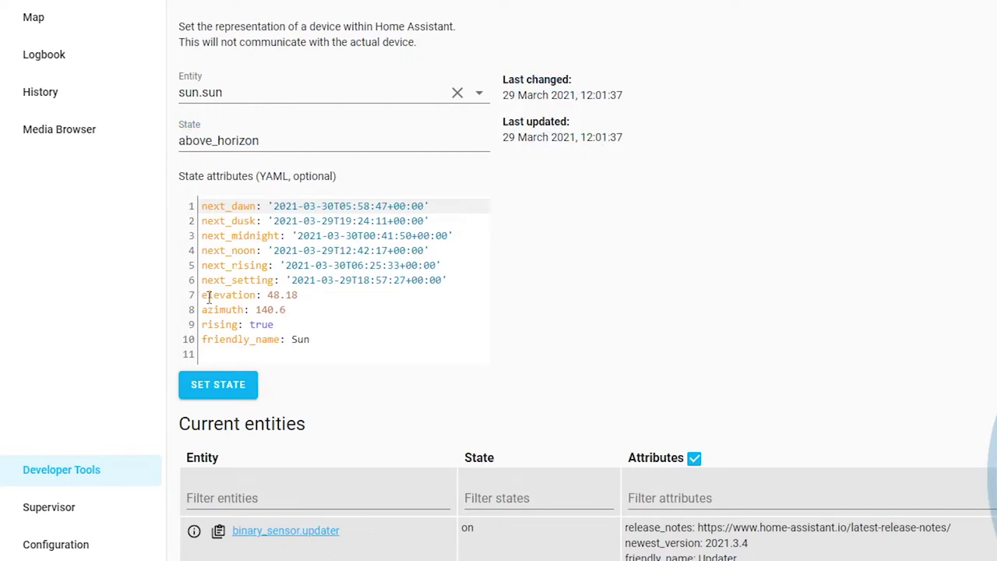
pyautogui.moveTo(201, 298); pyautogui.dragTo(339, 298)
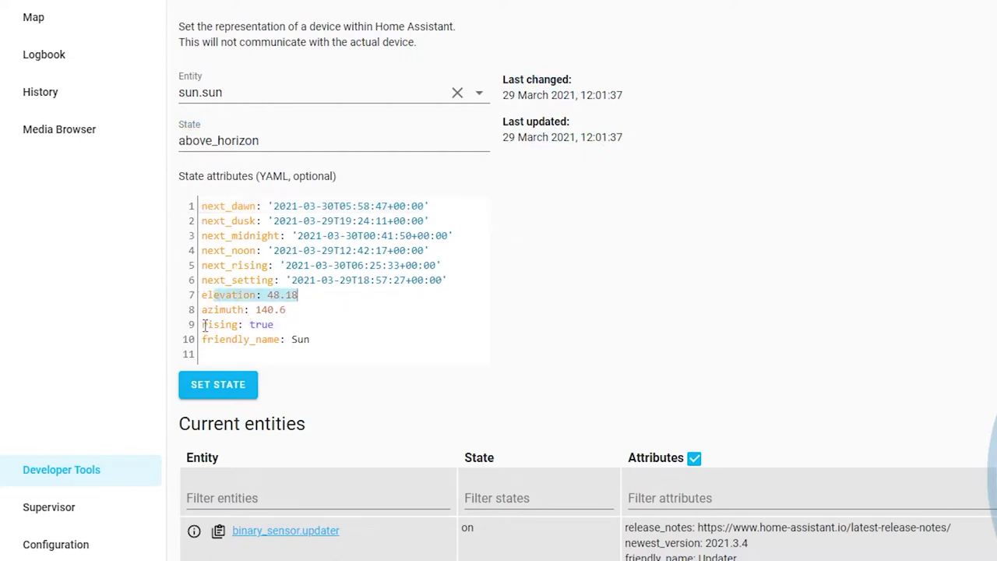
pyautogui.moveTo(203, 325); pyautogui.dragTo(326, 333)
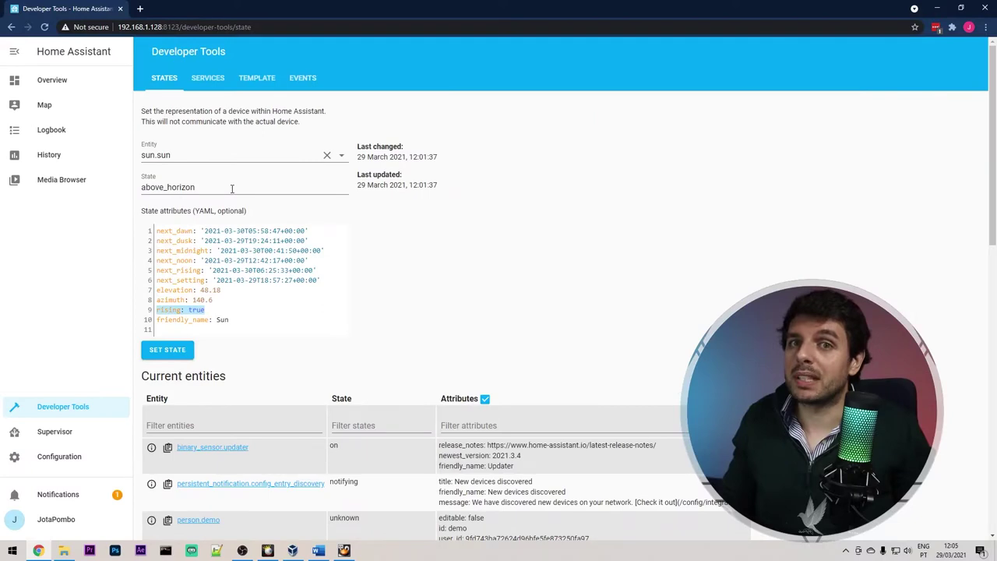
pyautogui.doubleClick(229, 189)
pyautogui.click(230, 211)
pyautogui.click(249, 239)
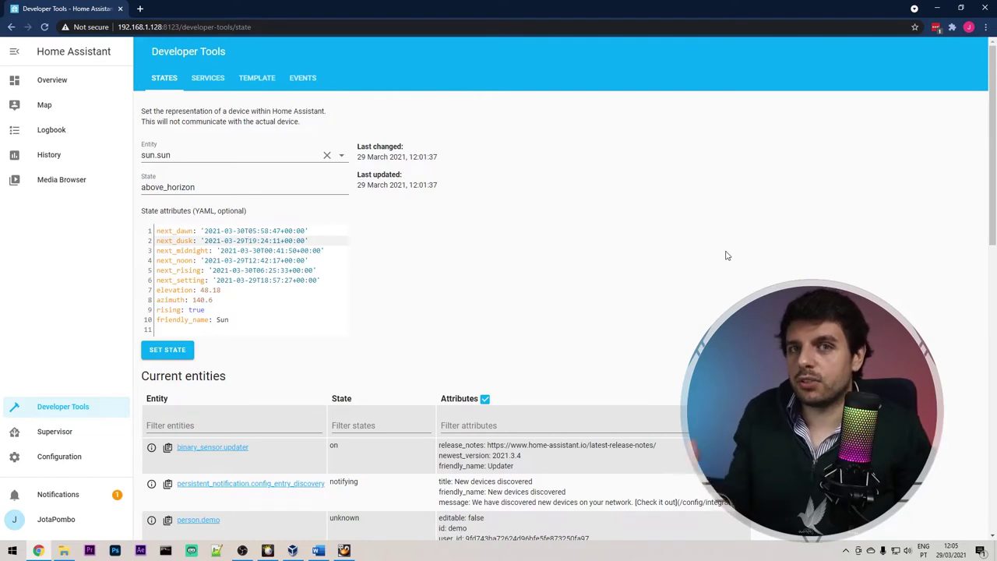
# - Change the state of the sun.sun entity to "desapareceu" and apply it
pyautogui.doubleClick(167, 187)
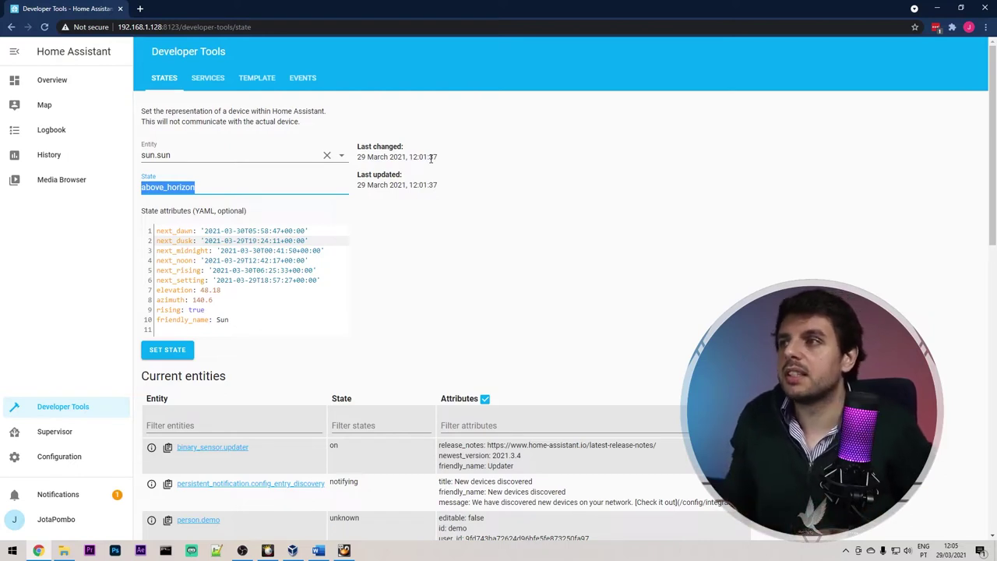
pyautogui.write('desa')
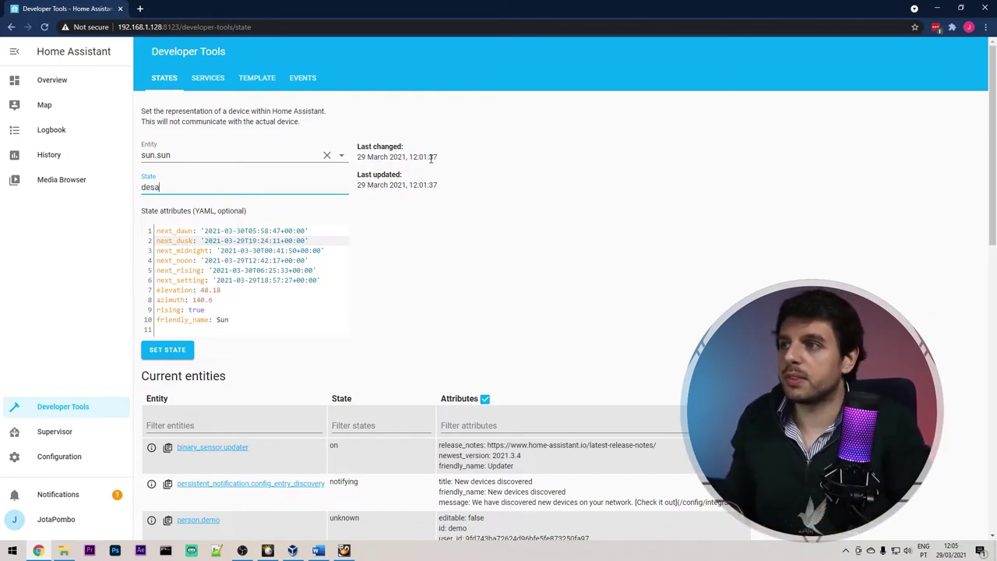
pyautogui.write('pareceu')
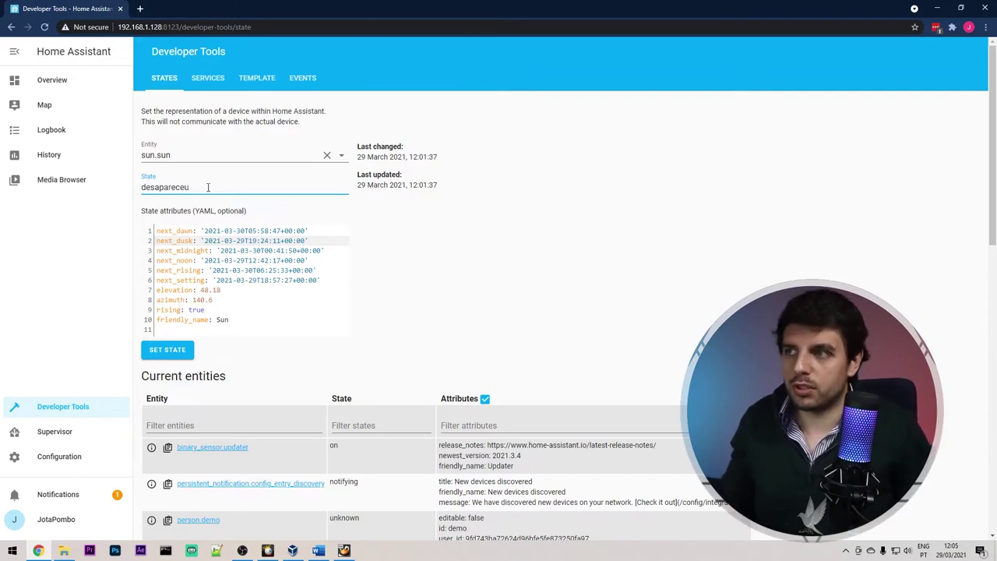
pyautogui.moveTo(208, 187); pyautogui.dragTo(136, 193)
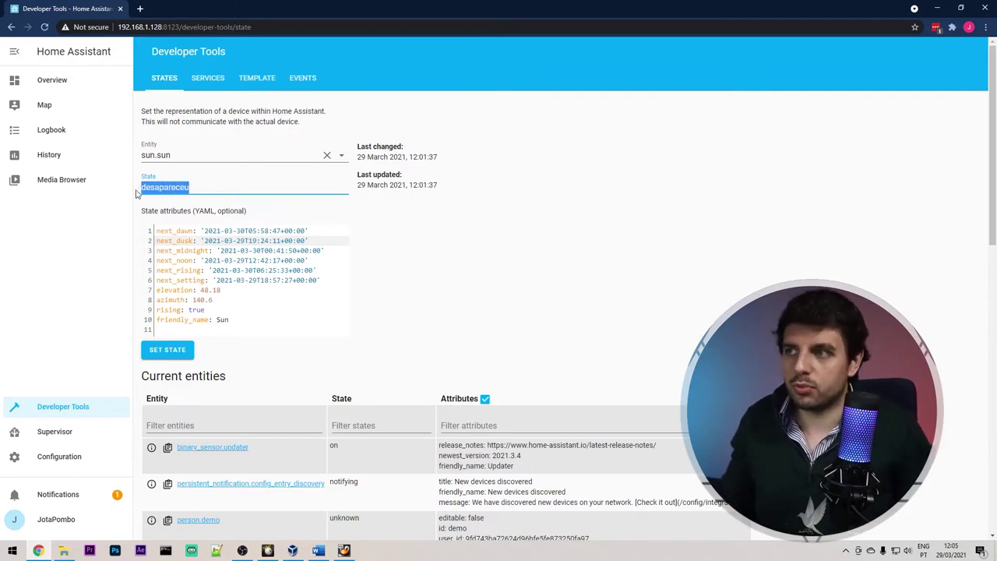
pyautogui.click(169, 354)
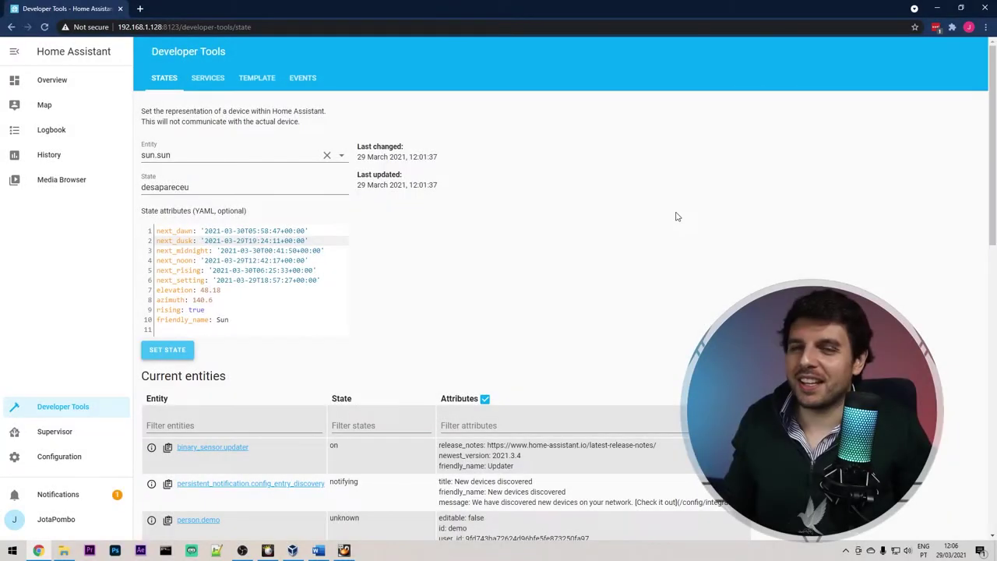
# - Check the sun.sun state in the current entities table and in the Sun details of the overview's Teste card
pyautogui.scroll(-4, 316, 296)
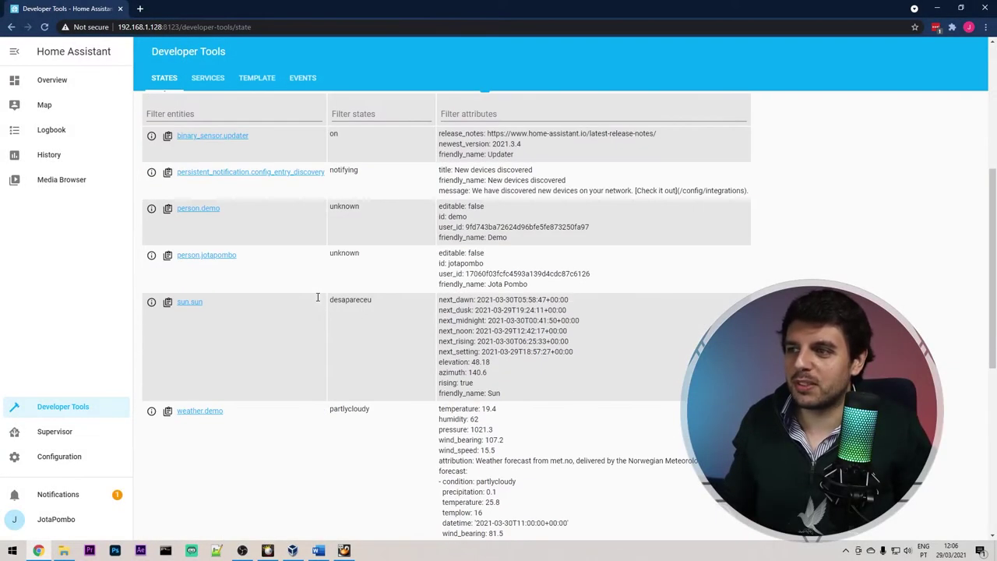
pyautogui.moveTo(333, 300); pyautogui.dragTo(385, 305)
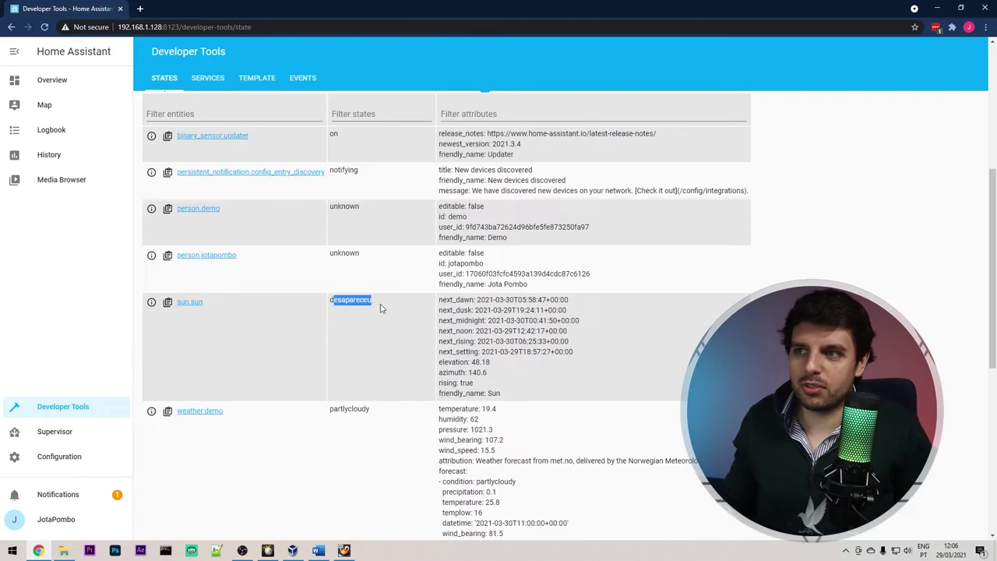
pyautogui.scroll(4, 361, 323)
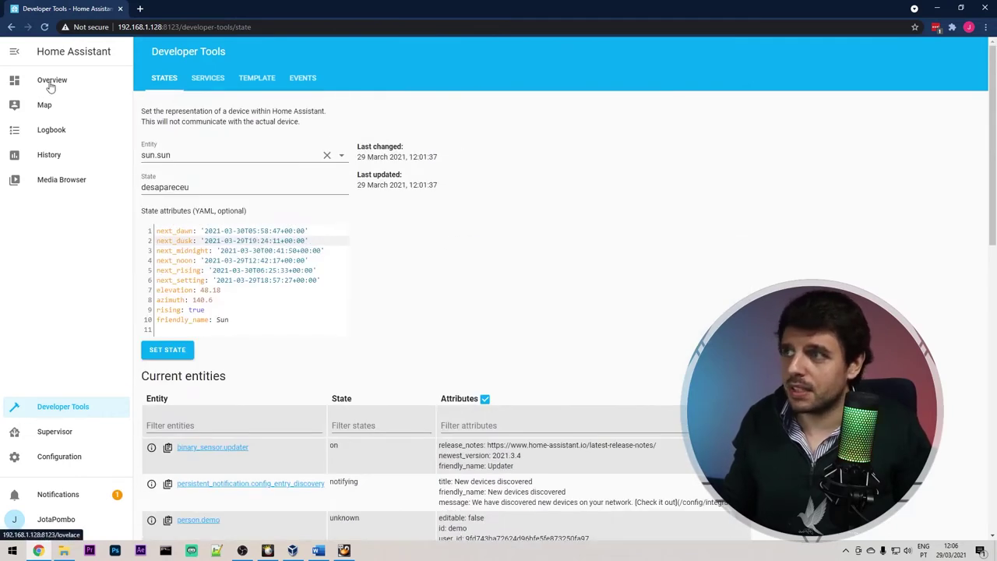
pyautogui.click(49, 83)
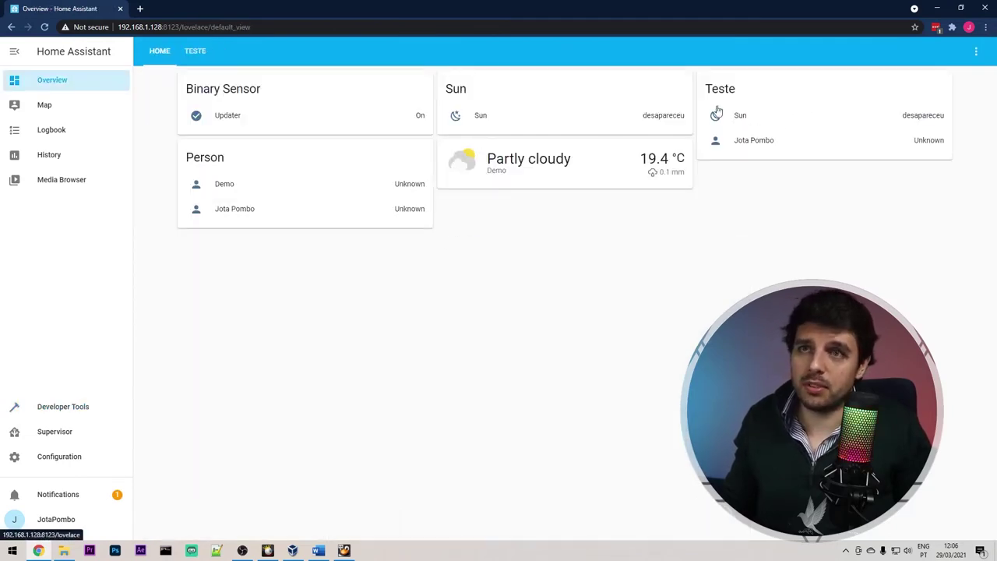
pyautogui.click(921, 117)
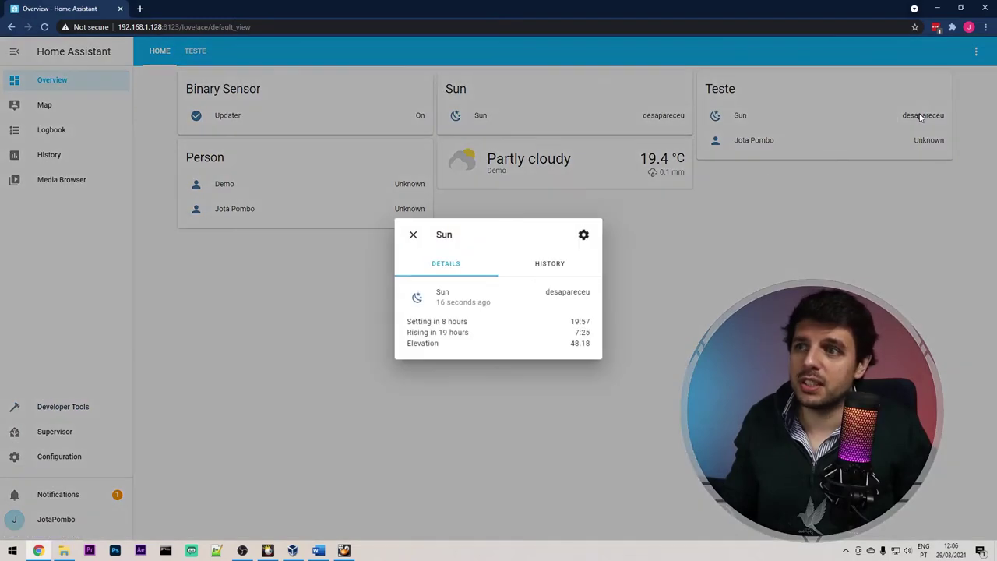
pyautogui.moveTo(457, 303); pyautogui.dragTo(437, 291)
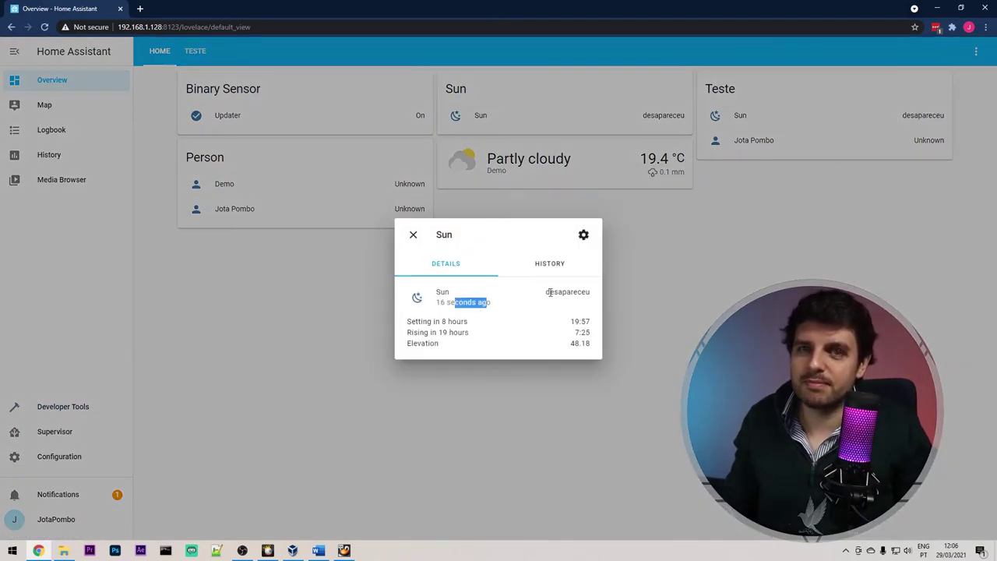
pyautogui.click(414, 236)
# - Return to Developer Tools and open the services page for calling Home Assistant services
pyautogui.click(31, 403)
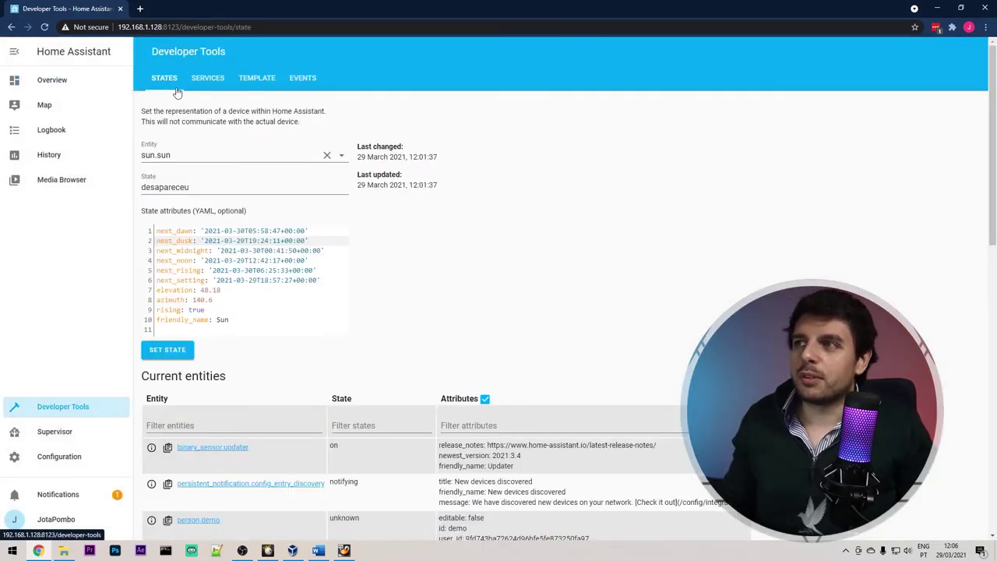
pyautogui.click(207, 80)
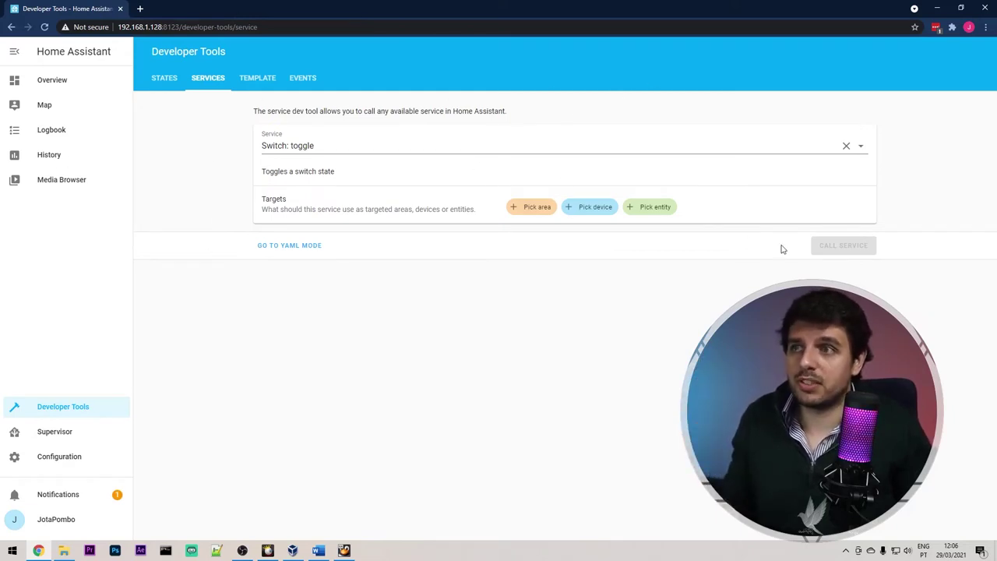
# - View the template editor page of Developer Tools and open the events page
pyautogui.click(250, 79)
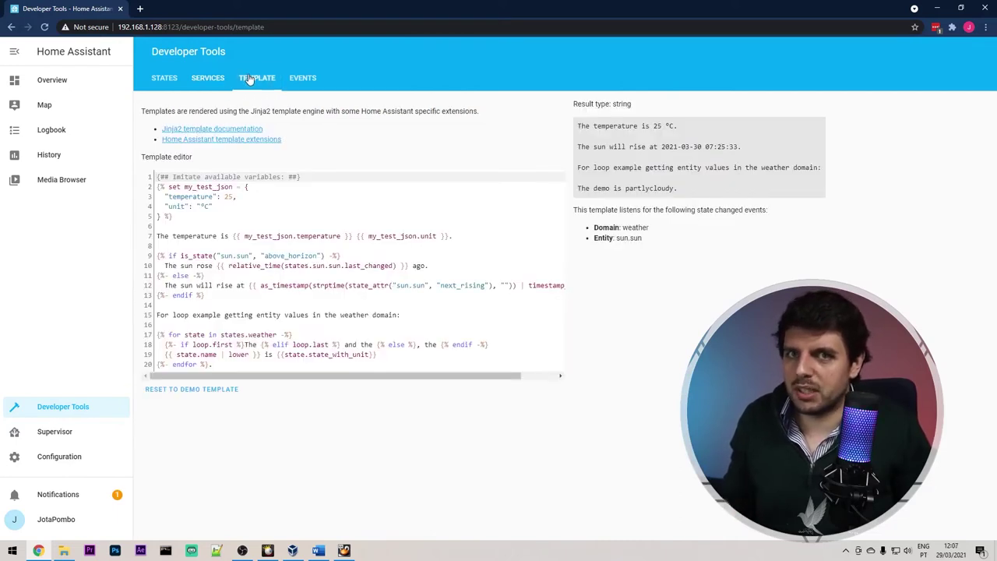
pyautogui.click(302, 80)
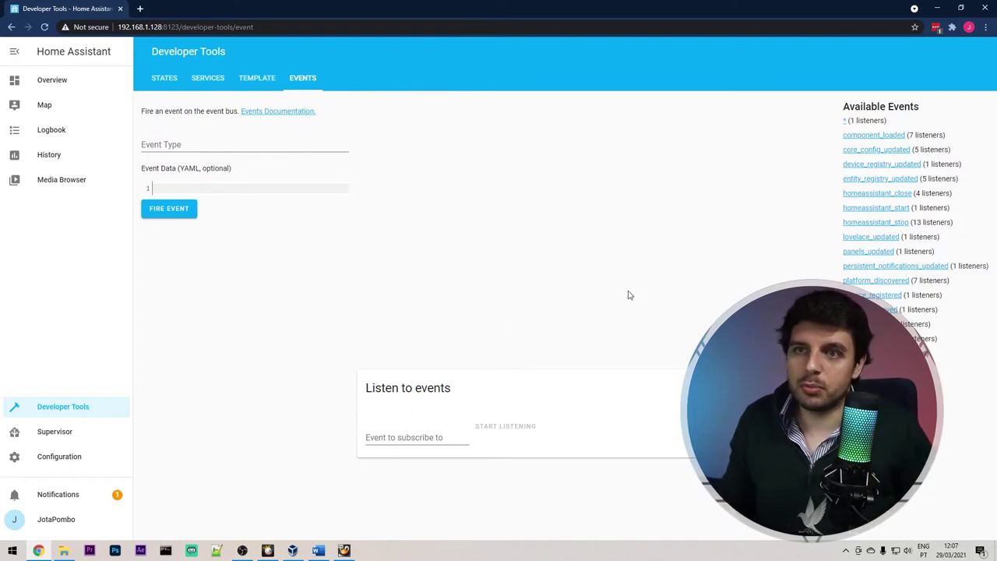
# - Pick lovelace_updated from the available events, reuse its name as the event to subscribe to, and start listening
pyautogui.click(871, 237)
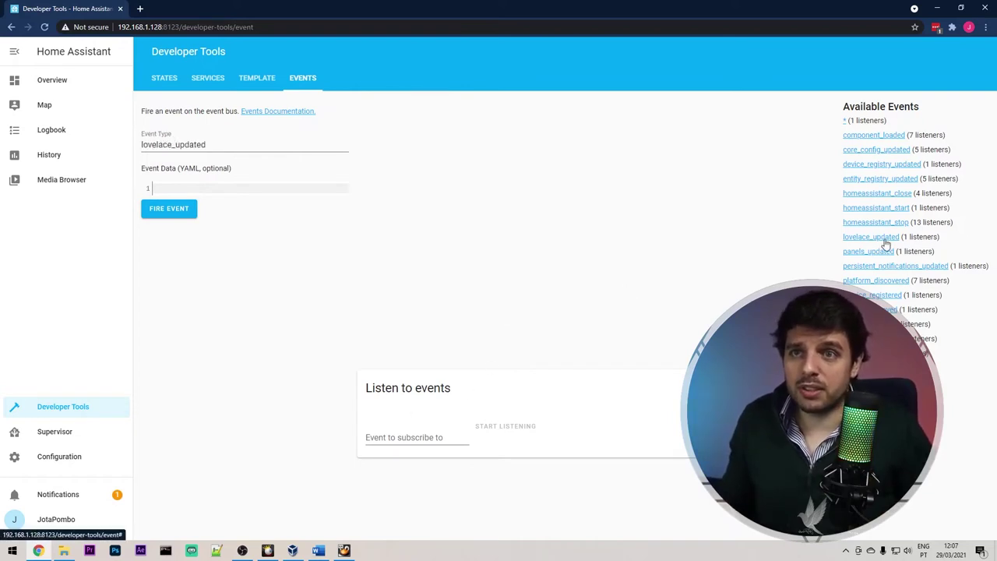
pyautogui.click(203, 148)
pyautogui.hotkey('ctrl', 'a')
pyautogui.hotkey('ctrl', 'c')
pyautogui.click(414, 437)
pyautogui.hotkey('ctrl', 'v')
pyautogui.click(508, 427)
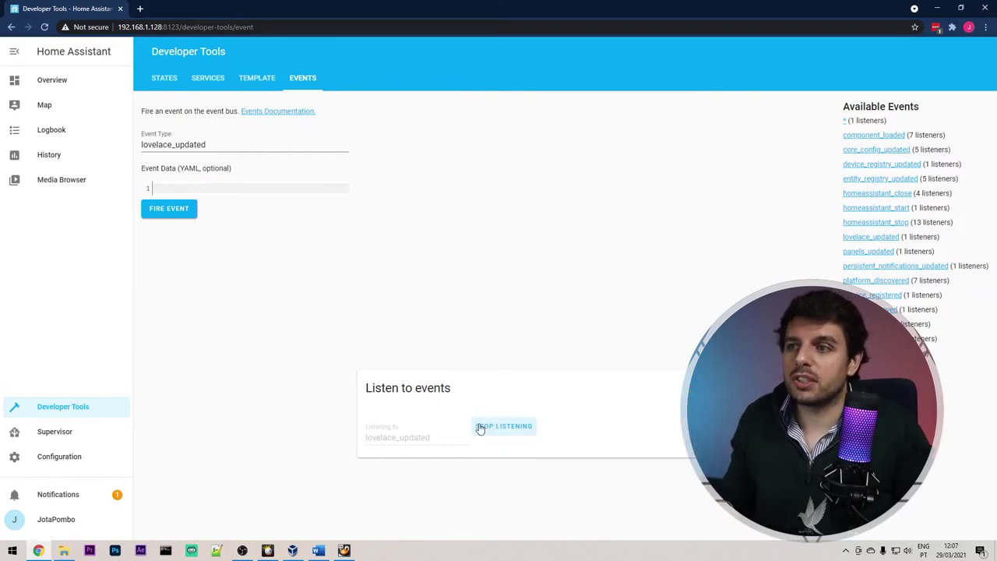
# - Open a second browser tab with the same Home Assistant developer-tools/event address
pyautogui.click(156, 26)
pyautogui.hotkey('ctrl', 't')
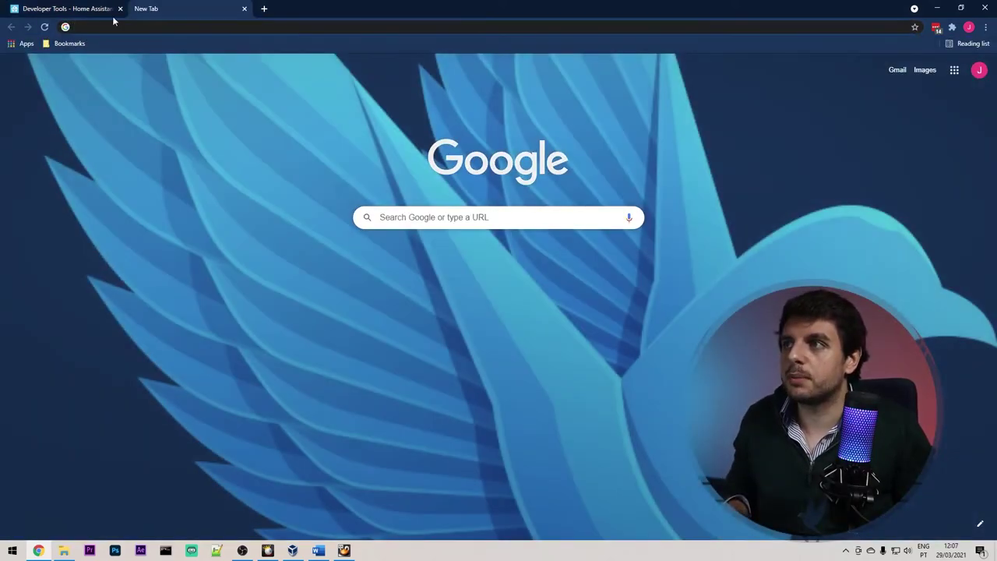
pyautogui.click(91, 9)
pyautogui.click(173, 7)
pyautogui.click(176, 26)
pyautogui.hotkey('ctrl', 'v')
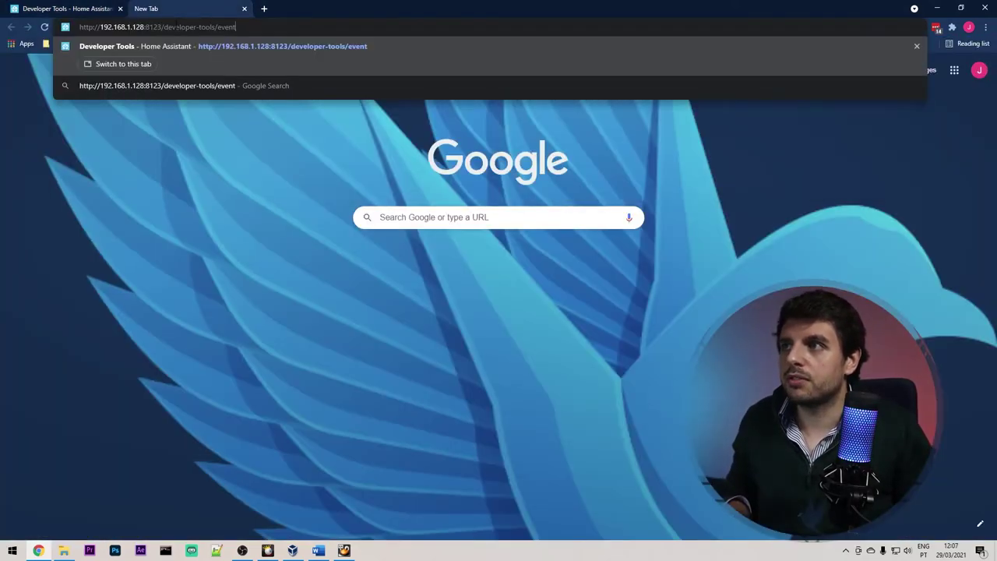
pyautogui.press('Return')
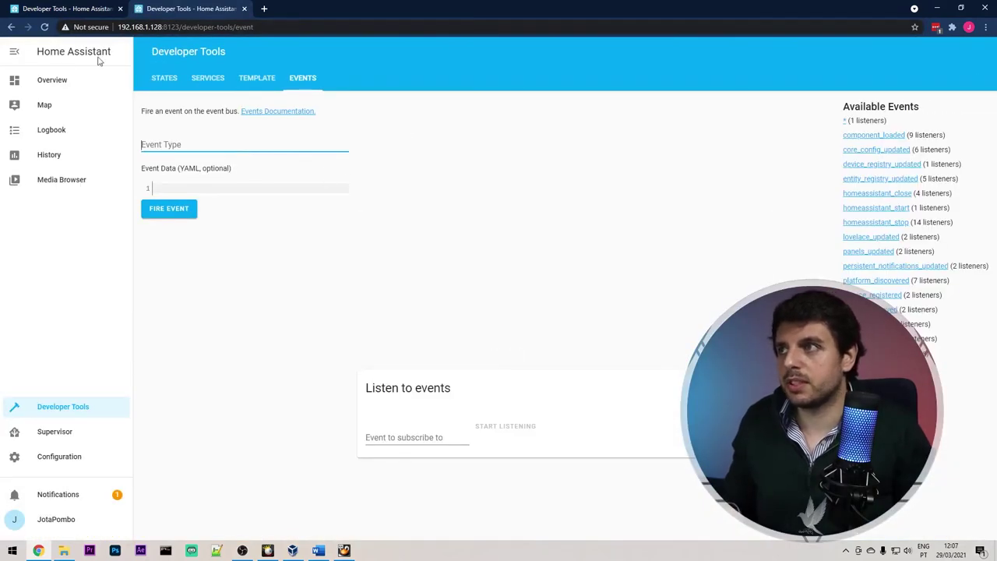
# - Edit the overview dashboard in the second tab, removing the person.demo entity from the Person card and saving the card
pyautogui.click(53, 79)
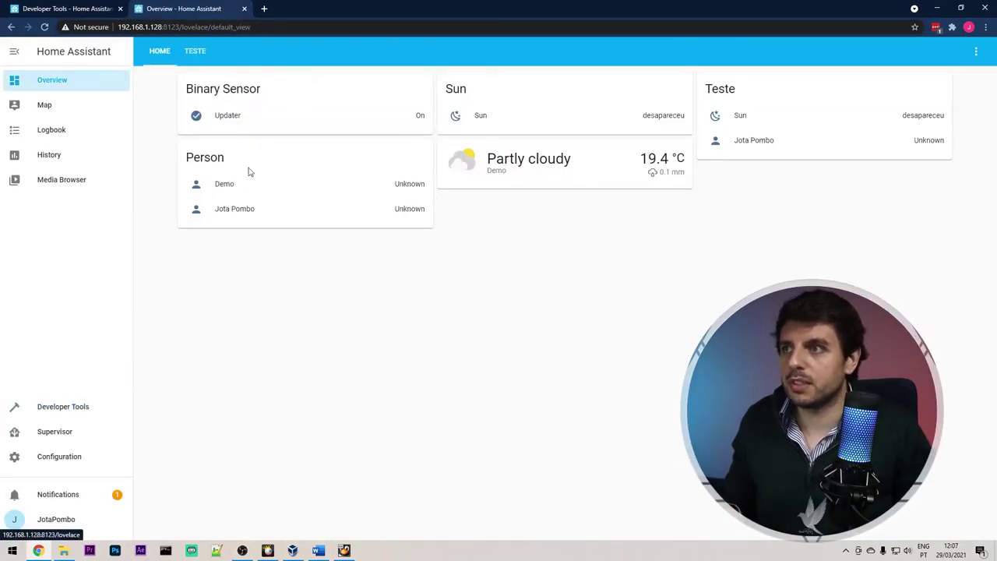
pyautogui.click(976, 51)
pyautogui.click(931, 80)
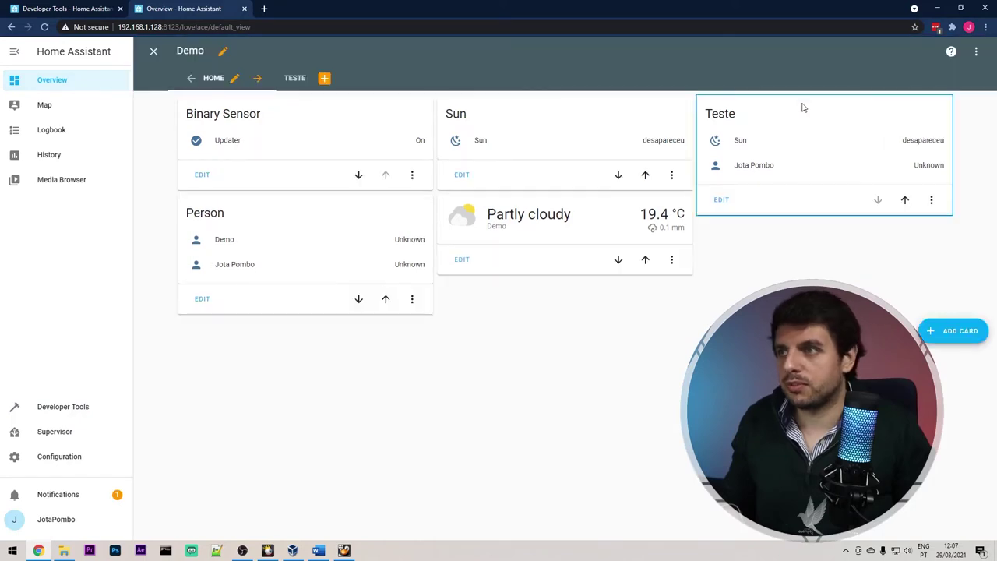
pyautogui.click(203, 298)
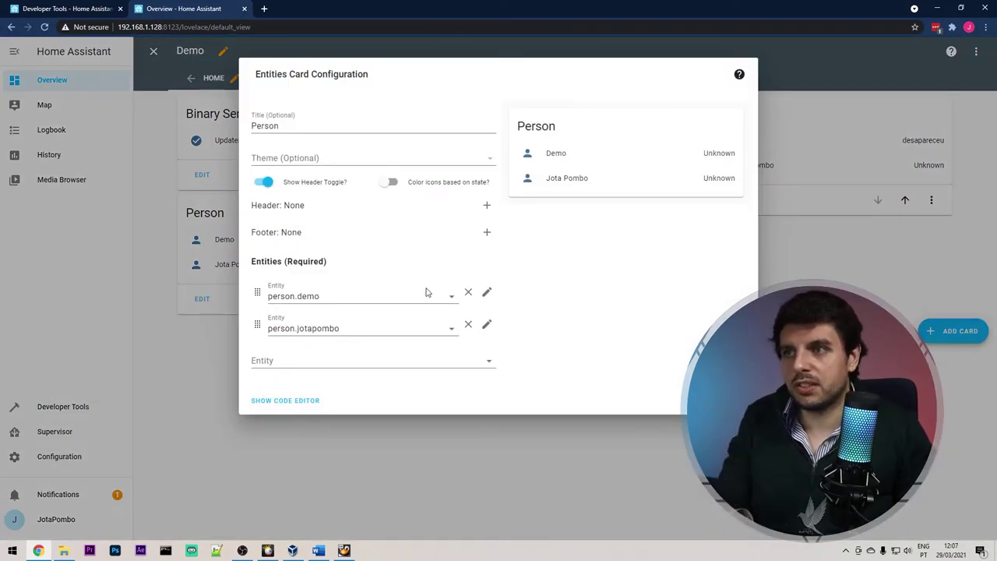
pyautogui.click(468, 292)
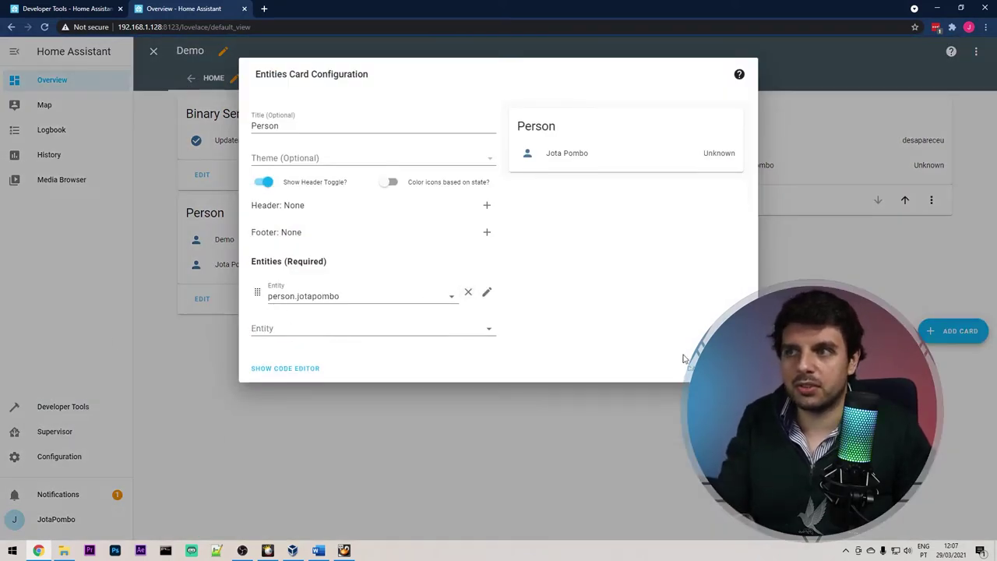
pyautogui.click(728, 367)
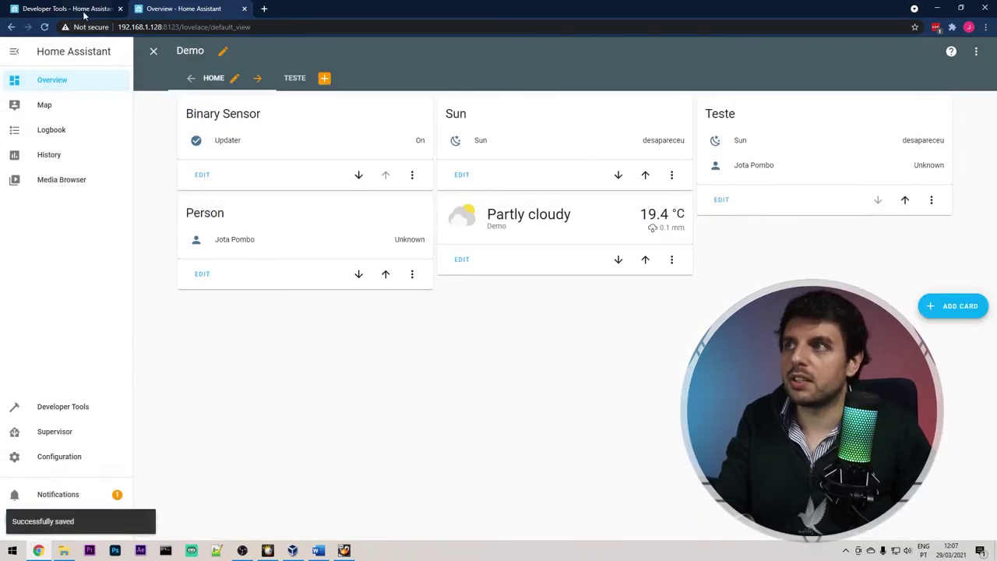
# - Return to the listening events page in the first tab and examine the data of the fired lovelace_updated event
pyautogui.click(74, 10)
pyautogui.scroll(-2, 500, 311)
pyautogui.moveTo(364, 389); pyautogui.dragTo(456, 516)
pyautogui.click(450, 497)
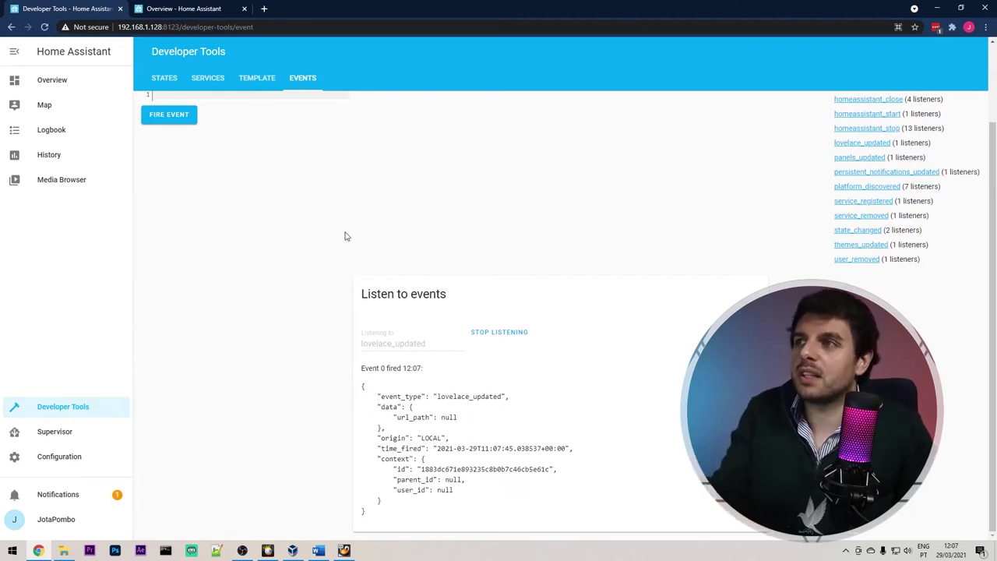
# - Look at the edited dashboard once more, and open the Supervisor dashboard in the first tab
pyautogui.click(165, 7)
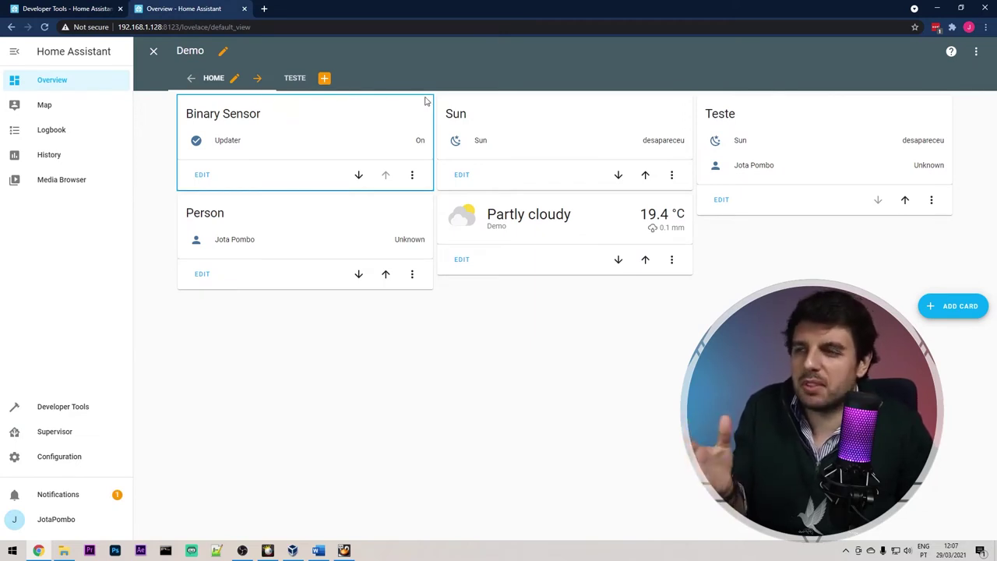
pyautogui.hotkey('ctrl', 'shift', 'Tab')
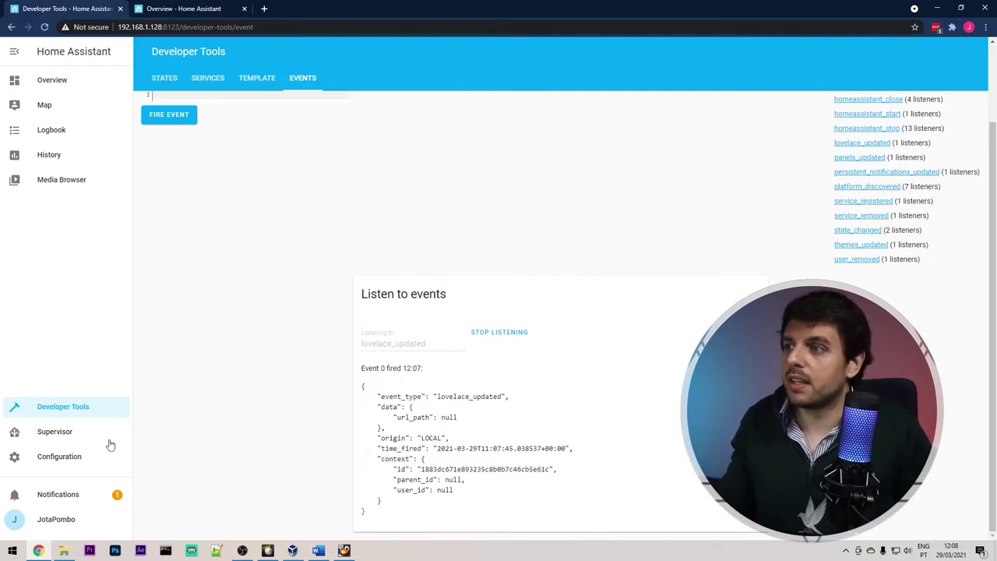
pyautogui.click(67, 434)
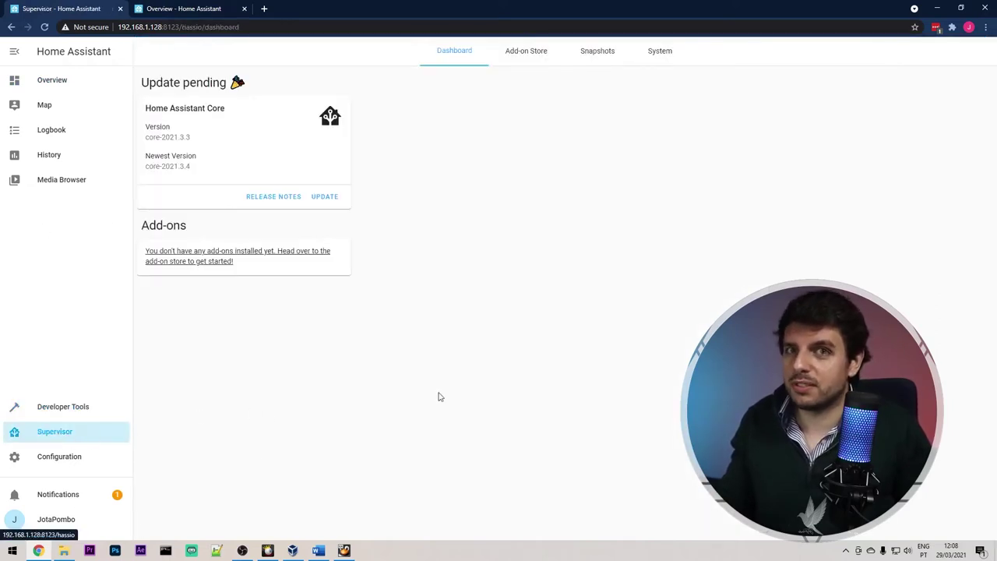